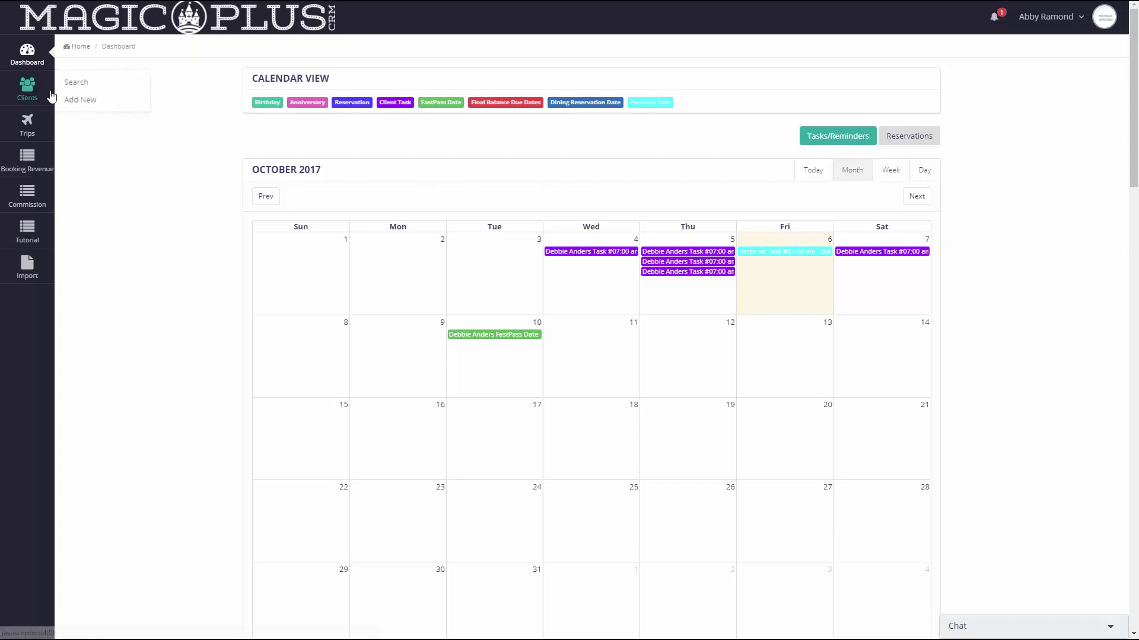
- Start a new client profile from Clients > Add New in the sidebar
left_click(80, 104)
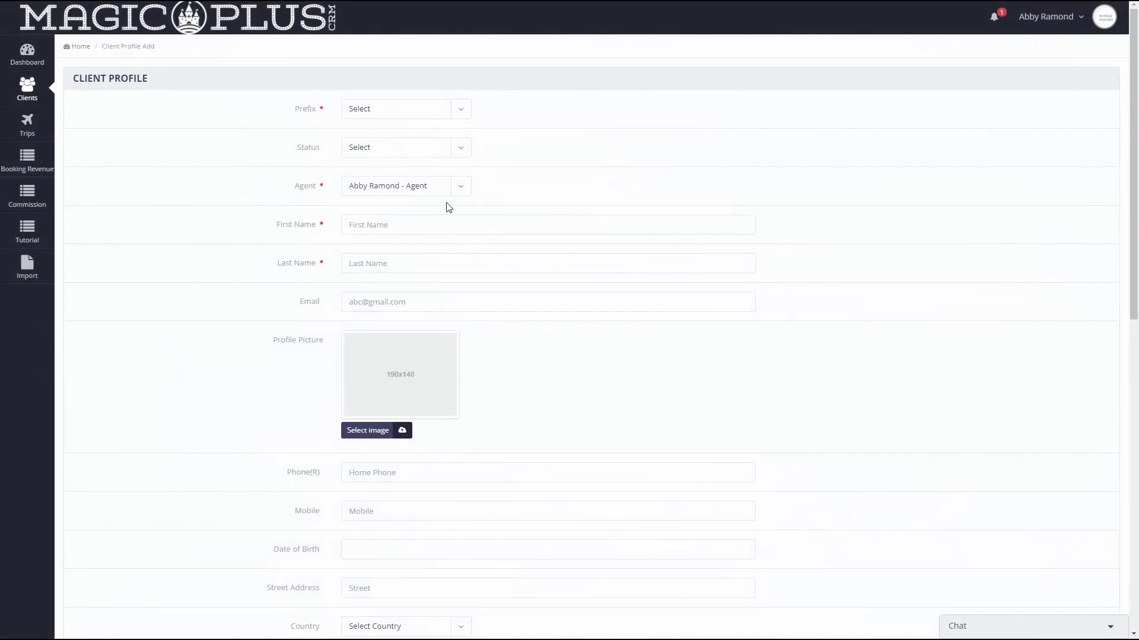
- Set the client's prefix to Mr and status to Open, and check the Agent field
double_click(463, 113)
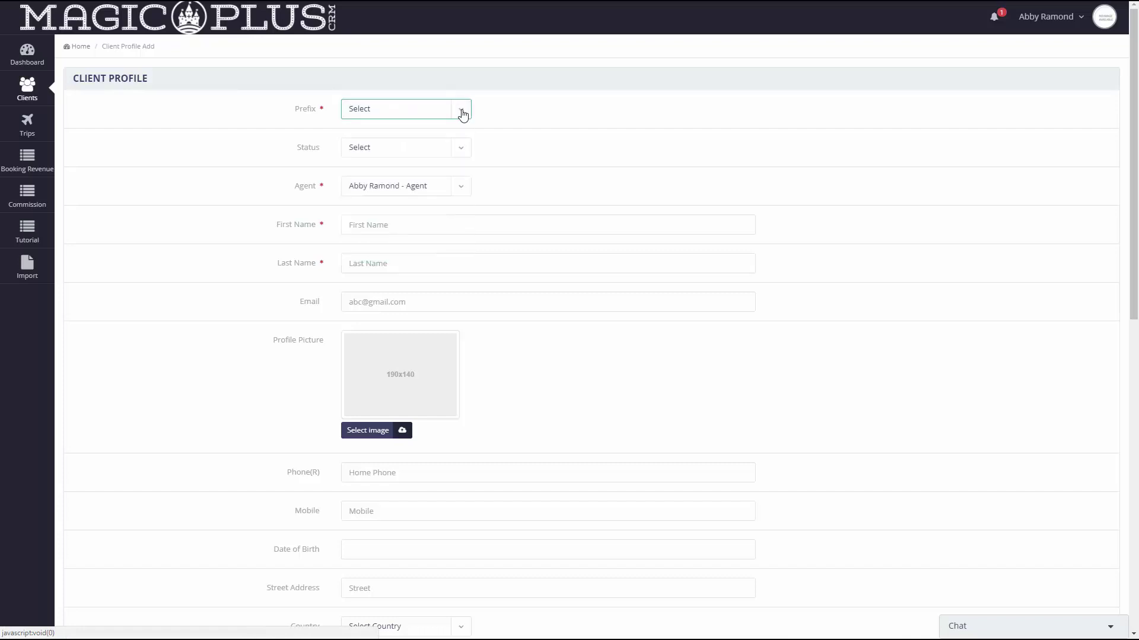
left_click(462, 112)
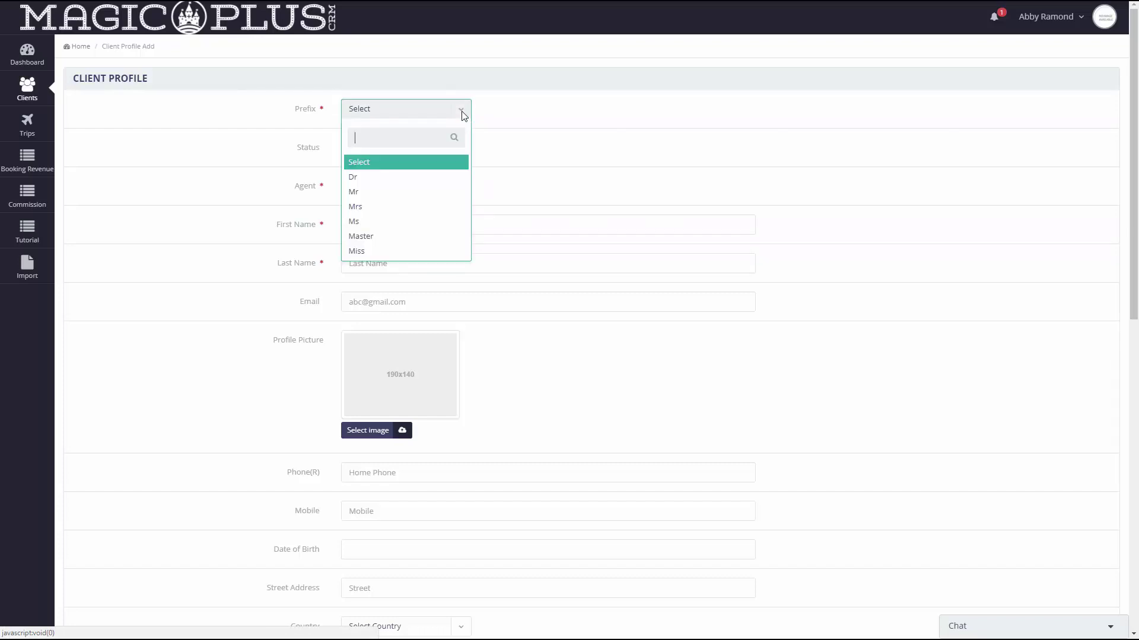
left_click(383, 192)
left_click(467, 152)
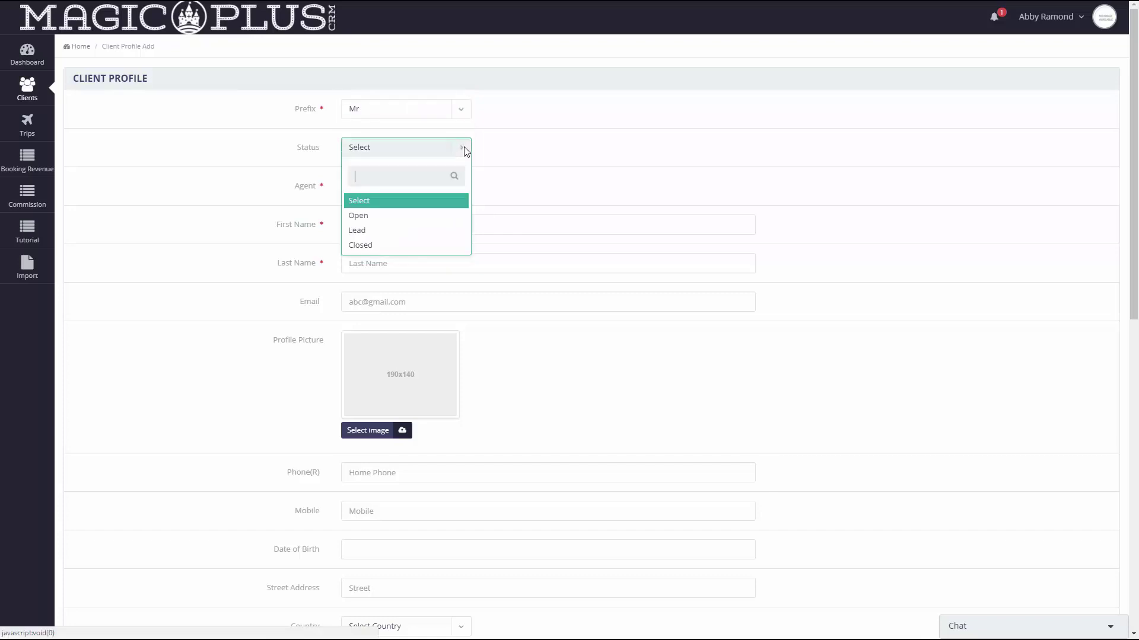
left_click(389, 216)
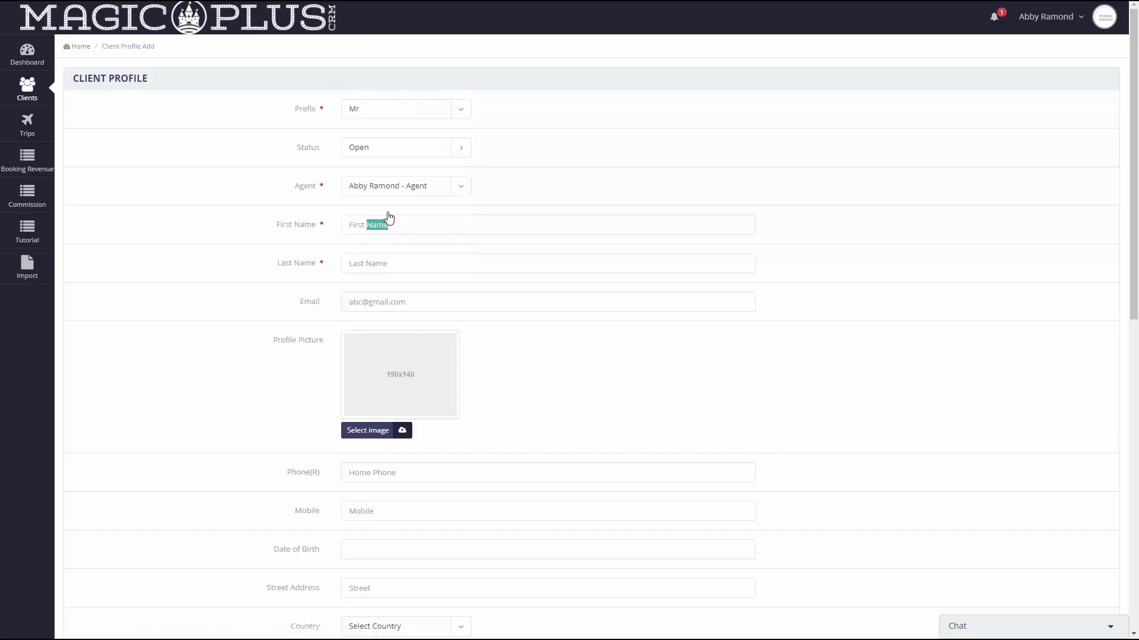
left_click(462, 189)
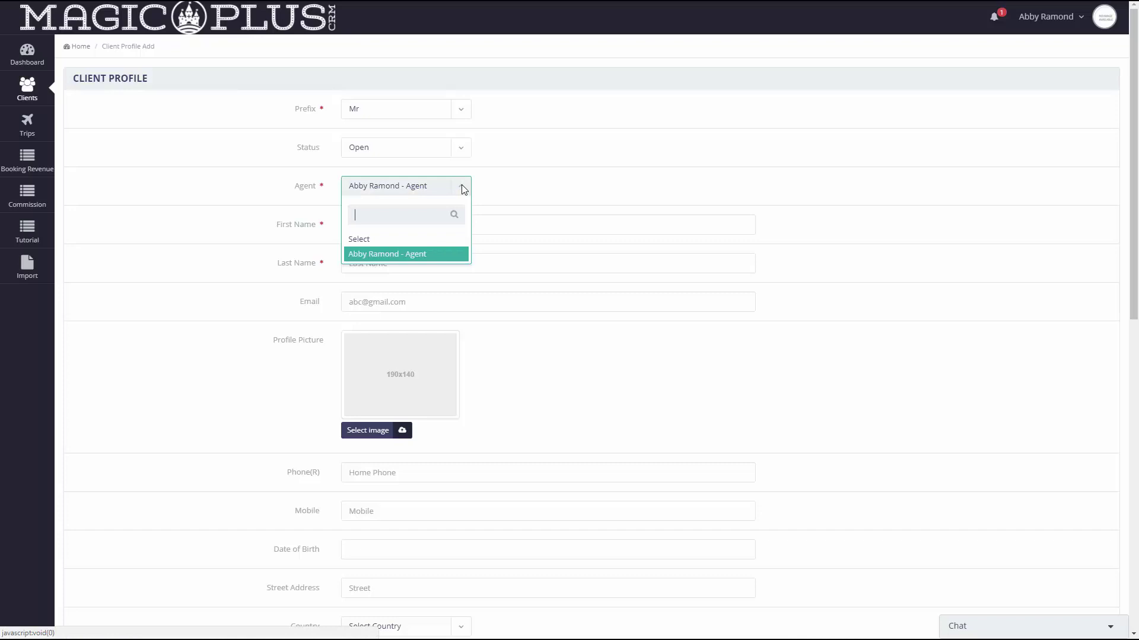
left_click(429, 227)
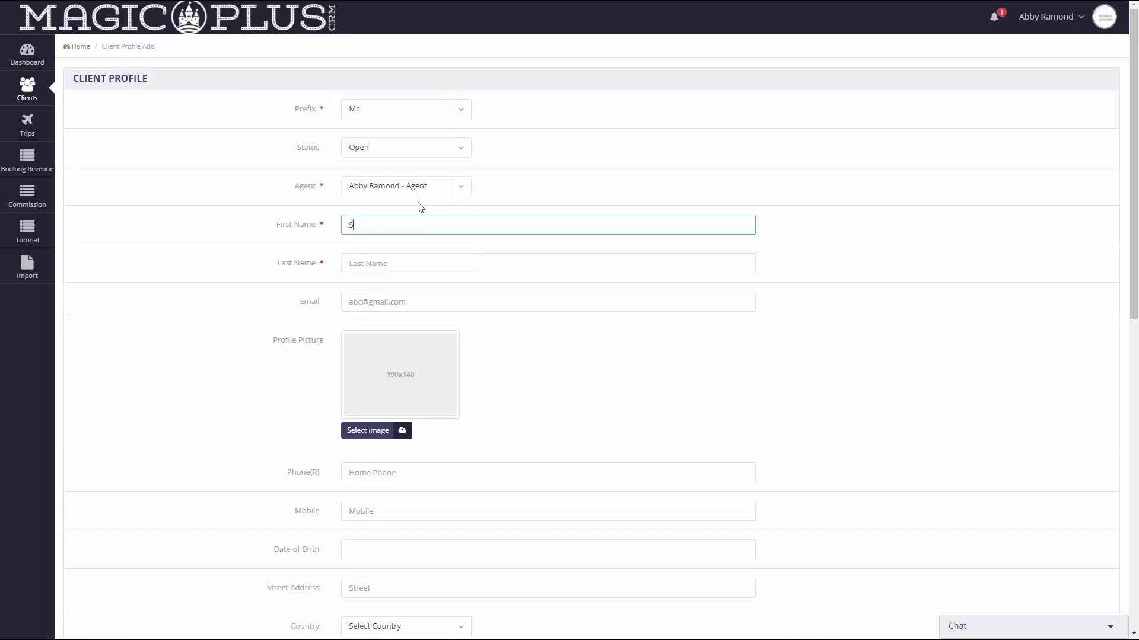
key("Tab")
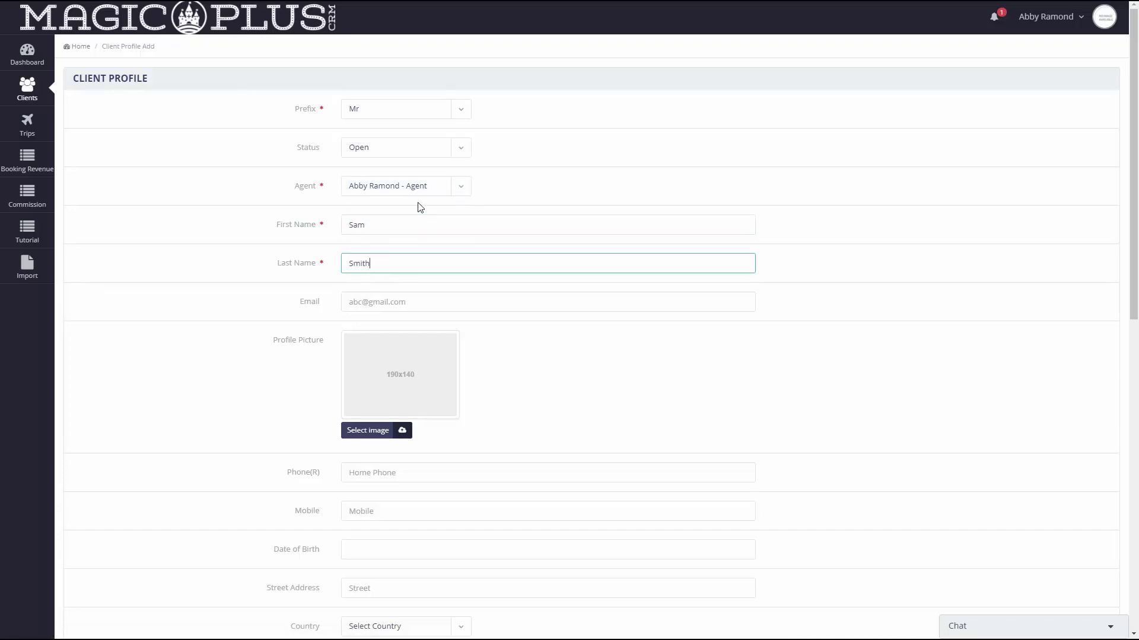
key("Tab")
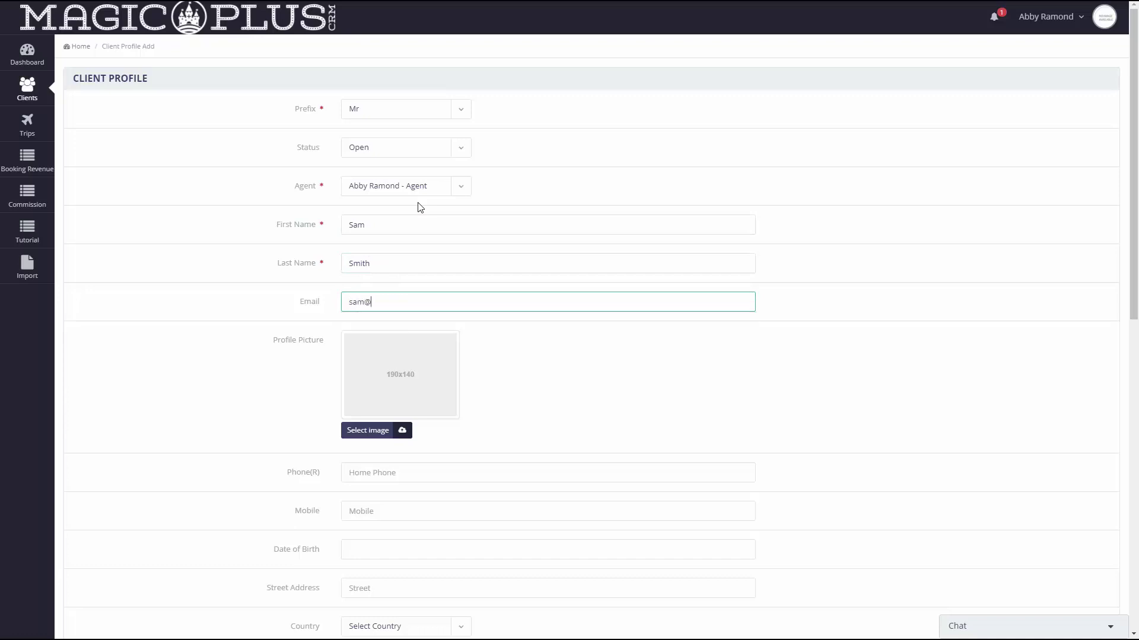
scroll(535, 392, "down", 2)
scroll(533, 391, "down", 1)
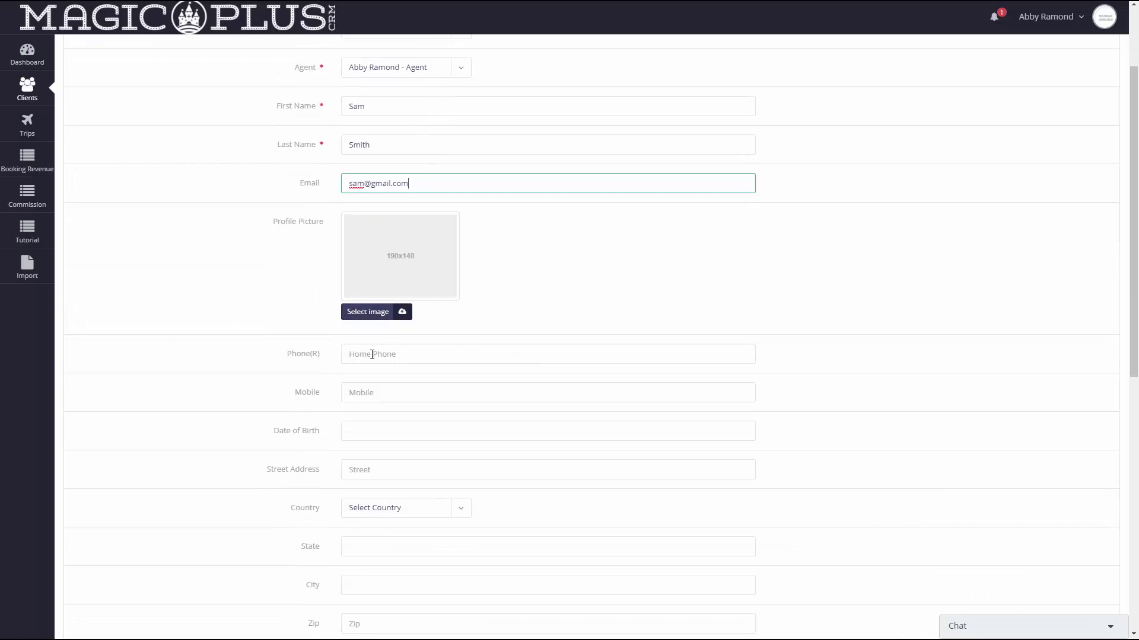
left_click(428, 389)
type("(555")
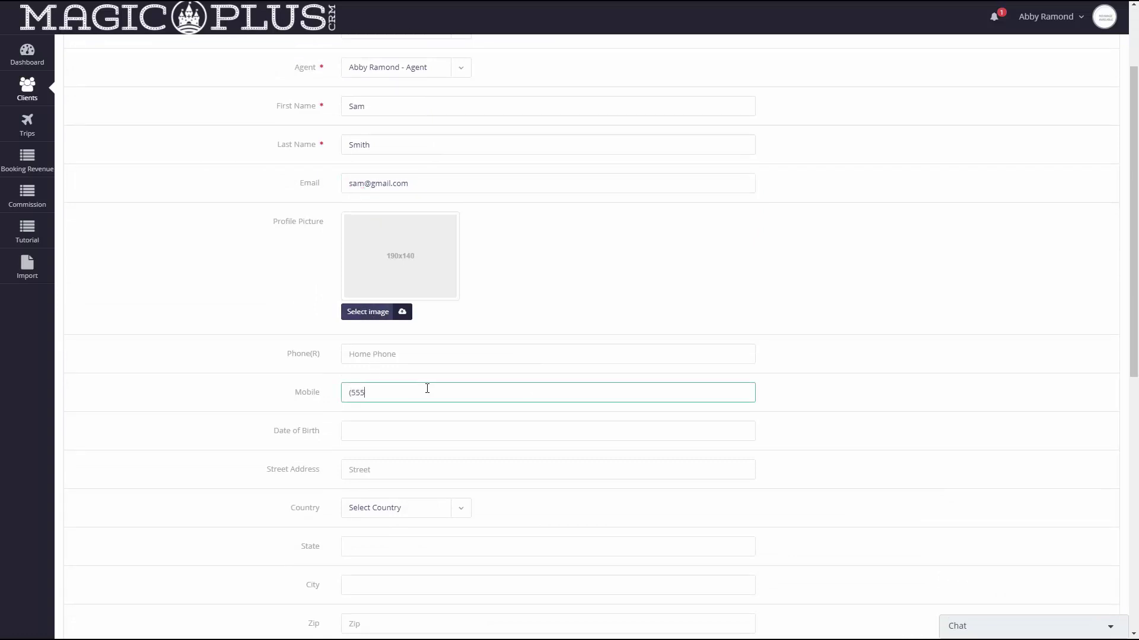
type(") 555-5555")
left_click(427, 430)
scroll(409, 409, "down", 3)
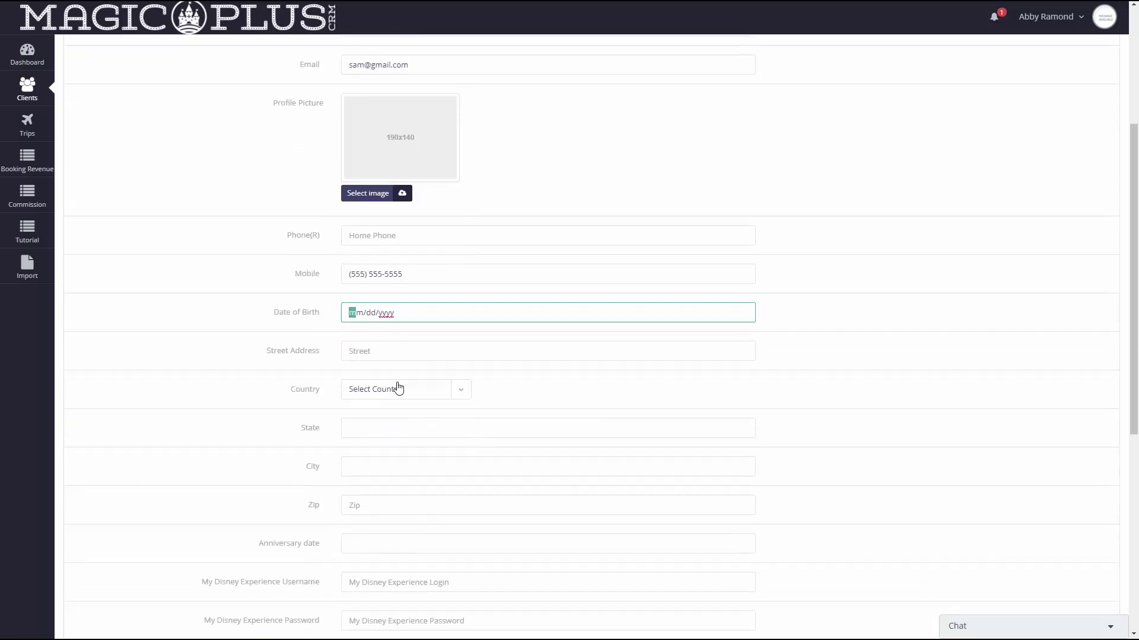
left_click(395, 355)
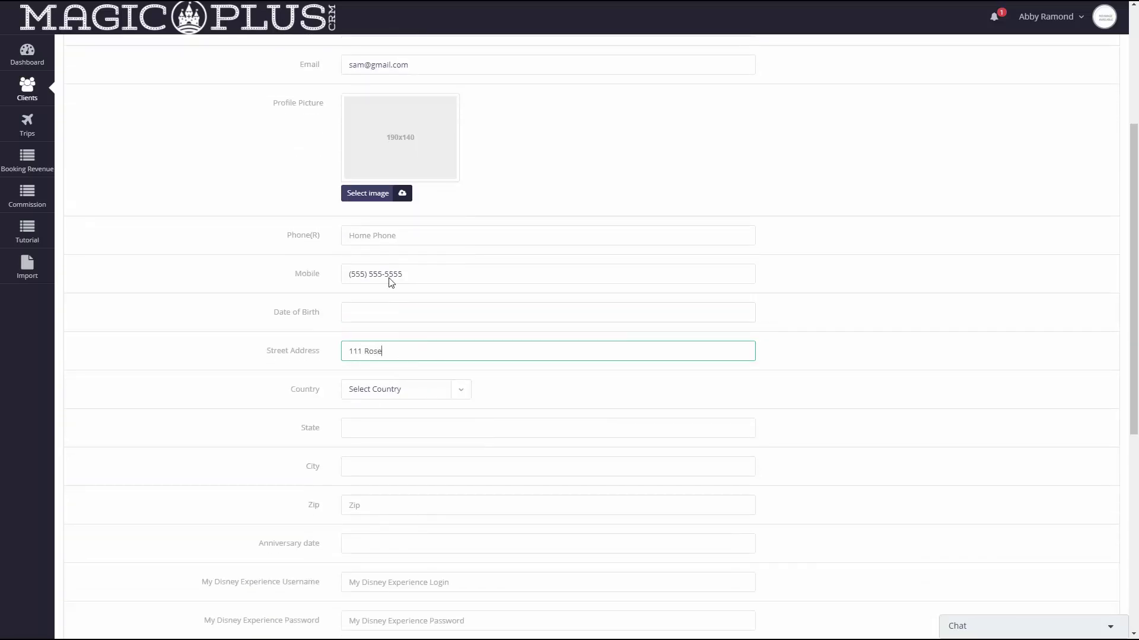
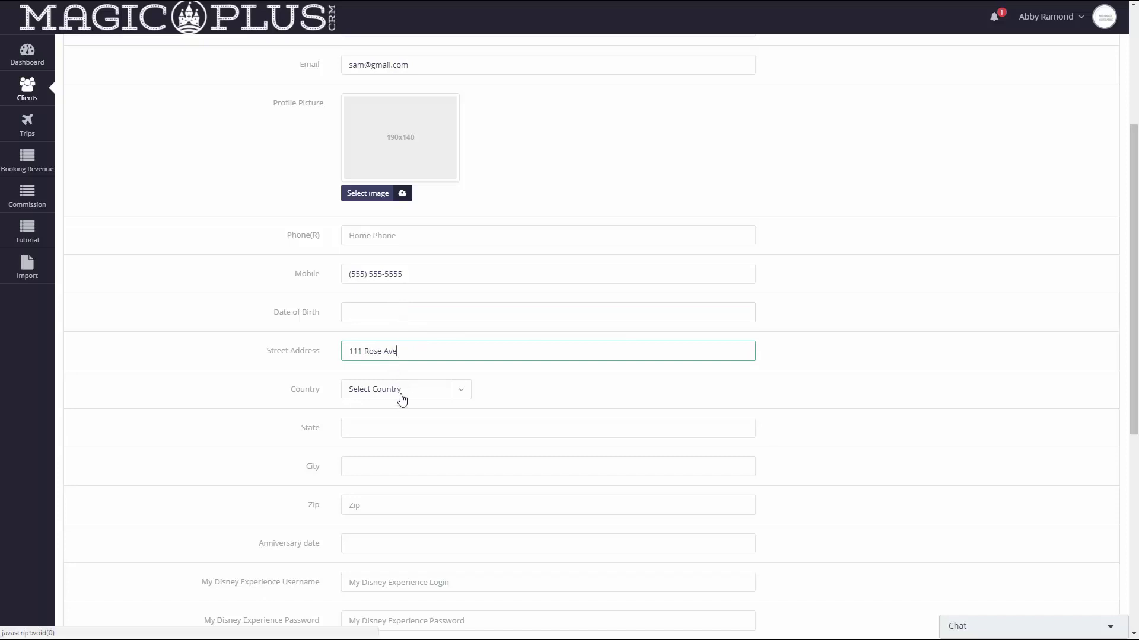
left_click(391, 425)
type("MI")
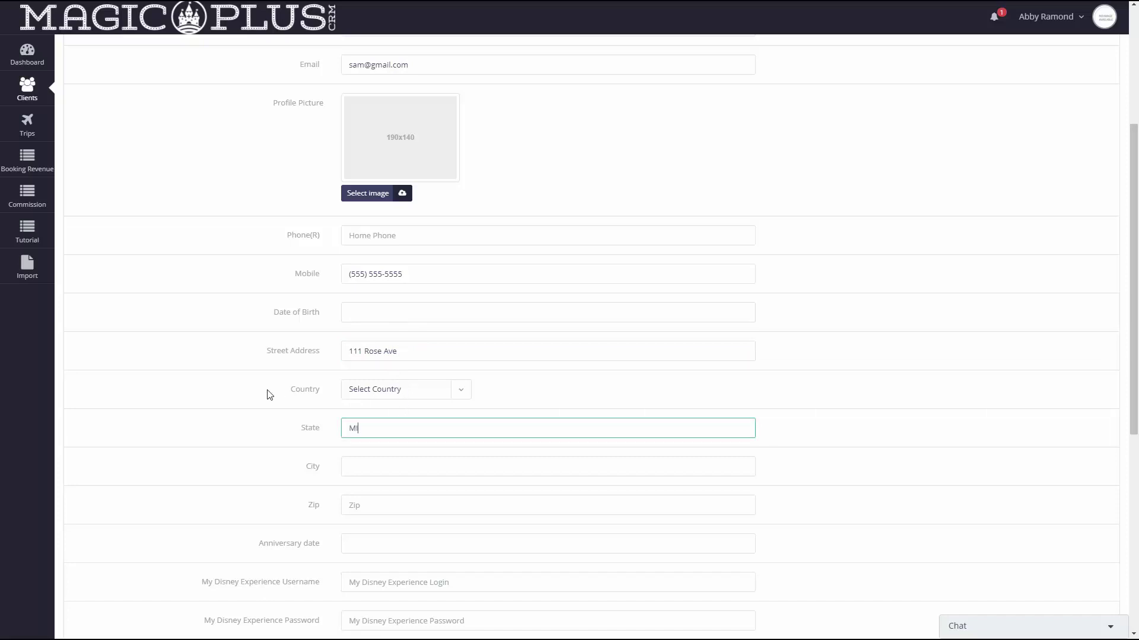
left_click(435, 464)
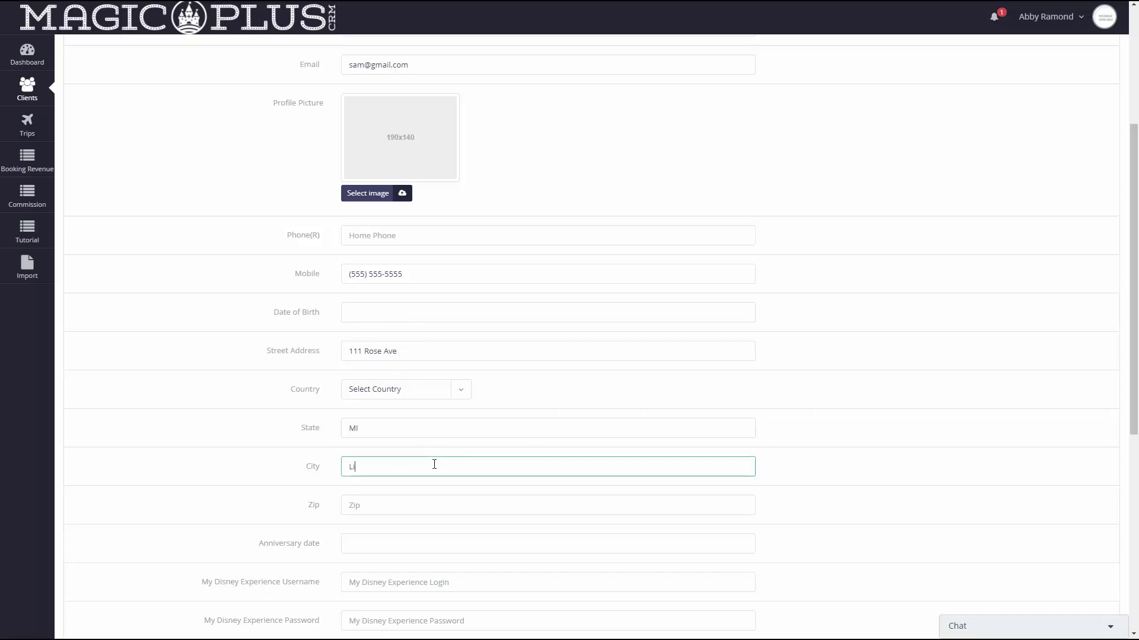
type("vonia")
scroll(452, 467, "down", 2)
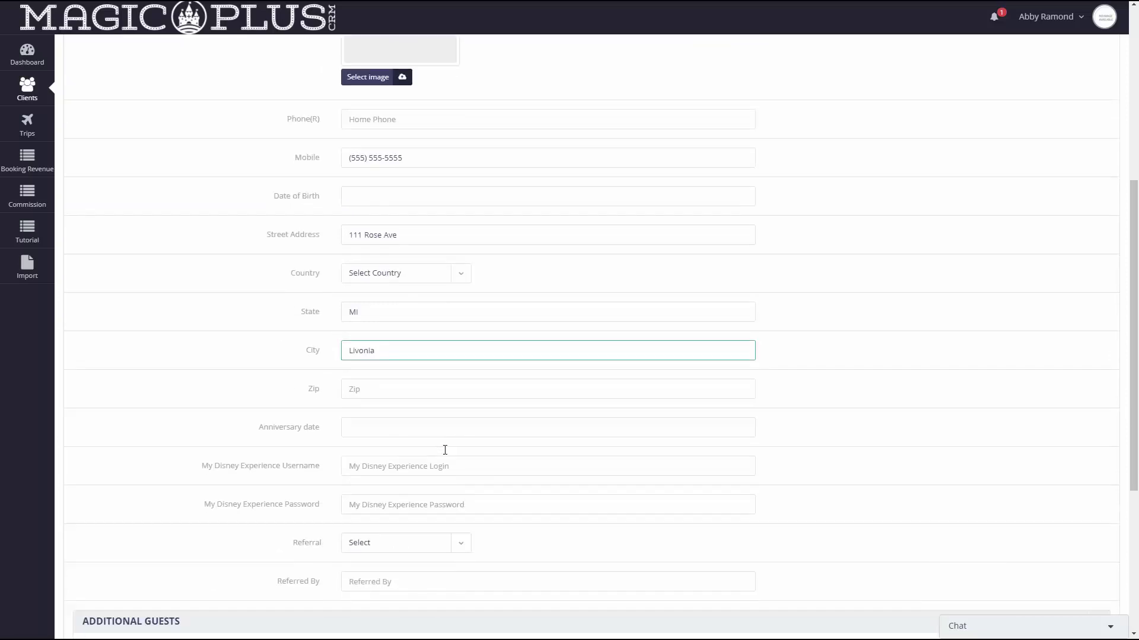
left_click(392, 429)
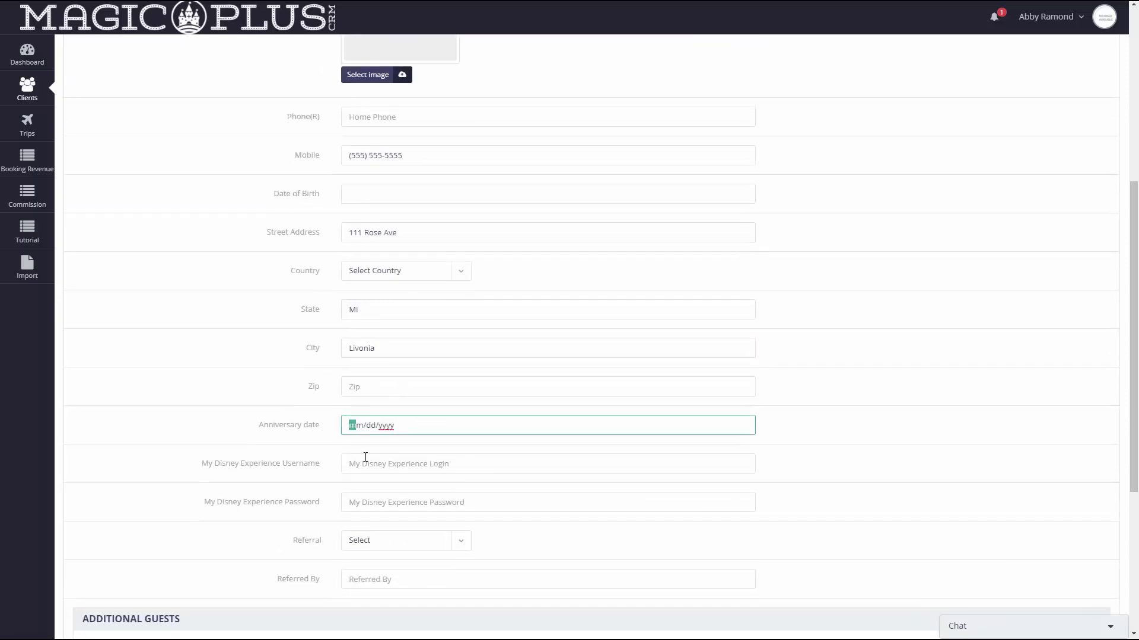
type("02/02/")
type("1999")
scroll(365, 457, "down", 1)
- Pass through the My Disney Experience login fields and set Referral to No
left_click(406, 405)
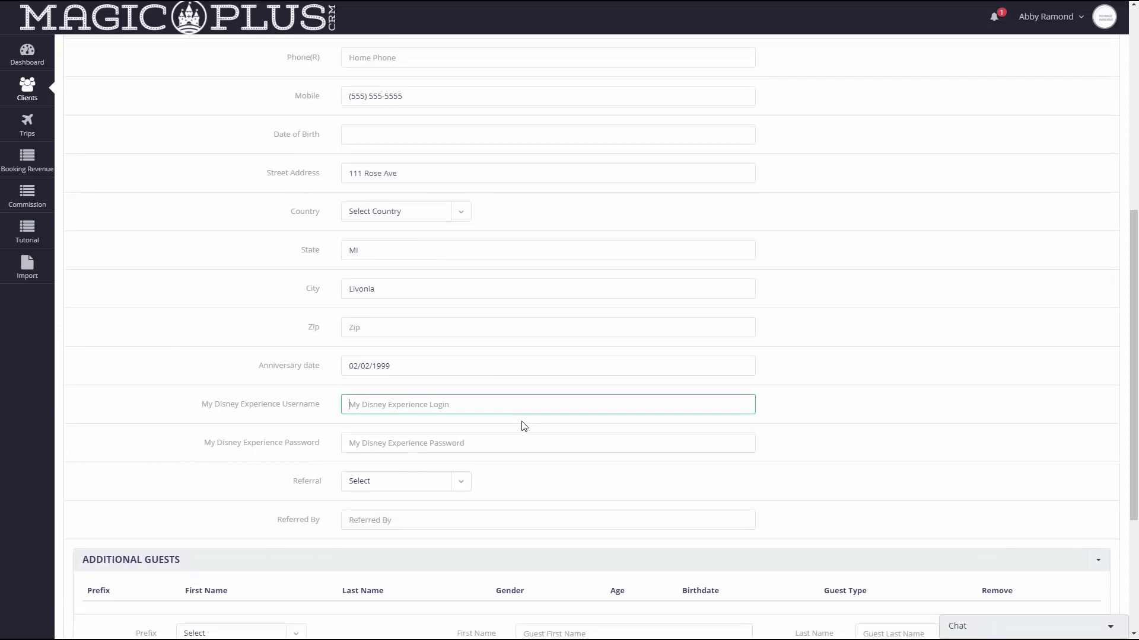
left_click(507, 444)
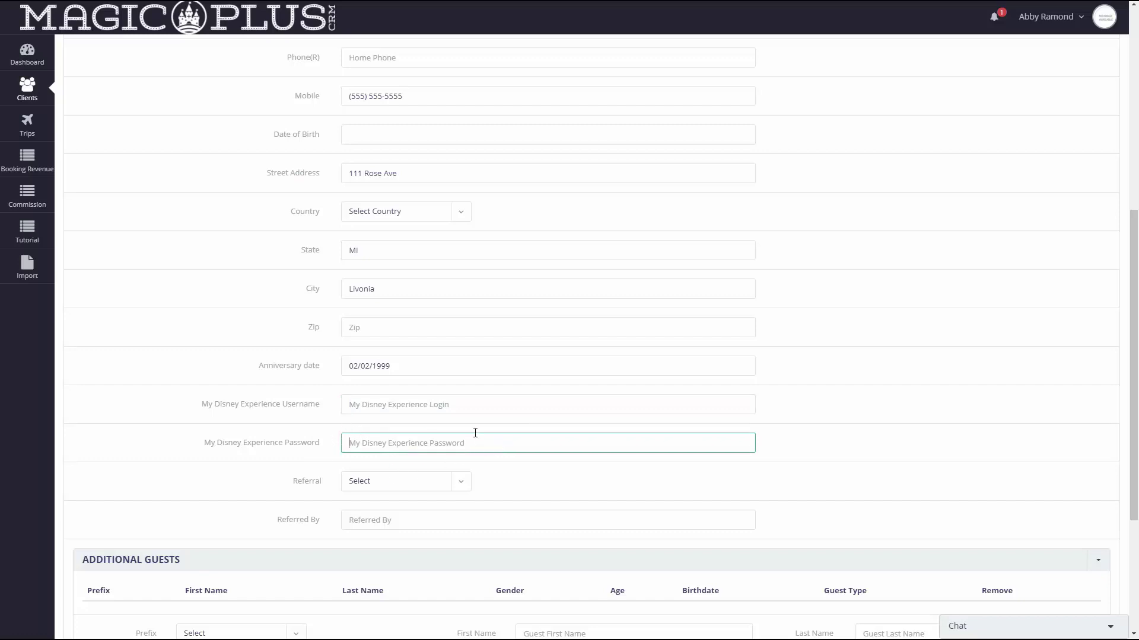
scroll(445, 383, "down", 2)
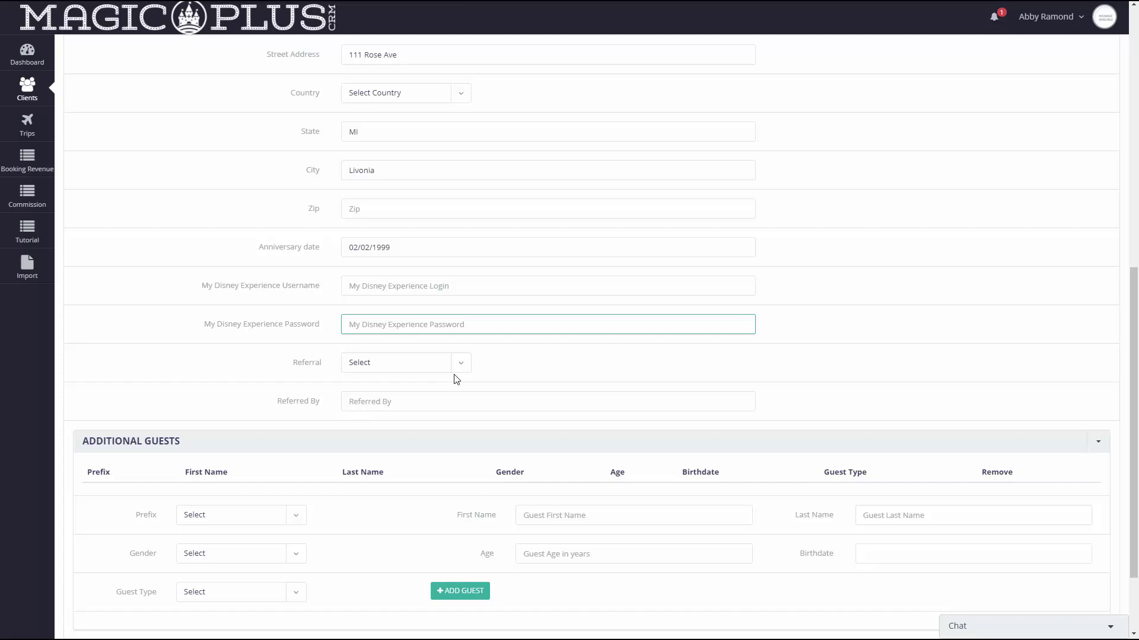
left_click(460, 365)
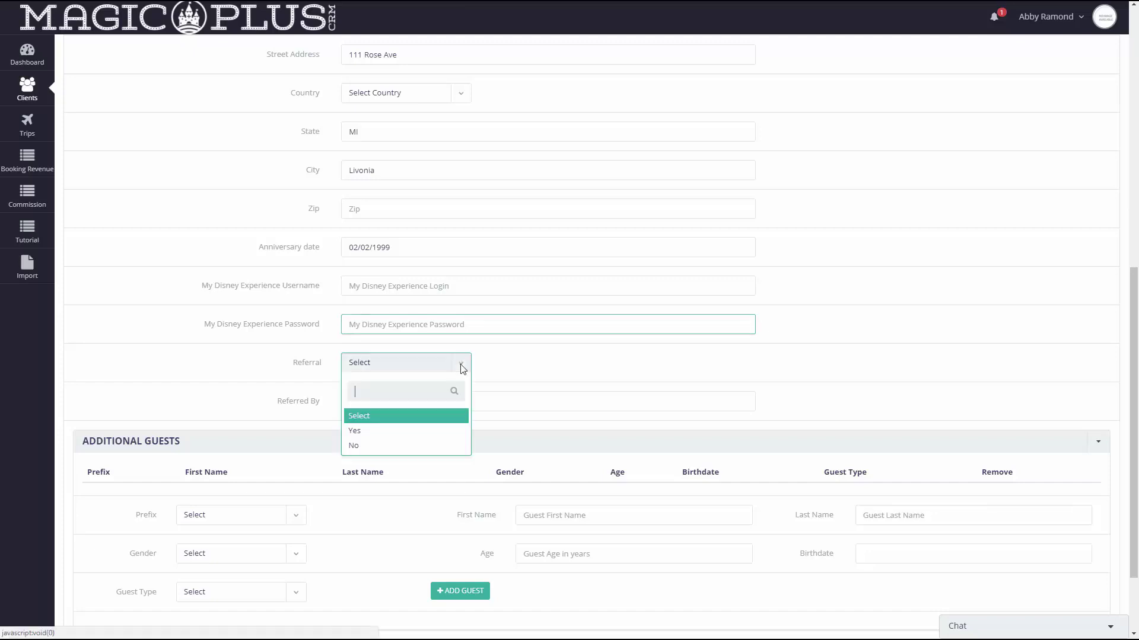
left_click(379, 445)
left_click(387, 403)
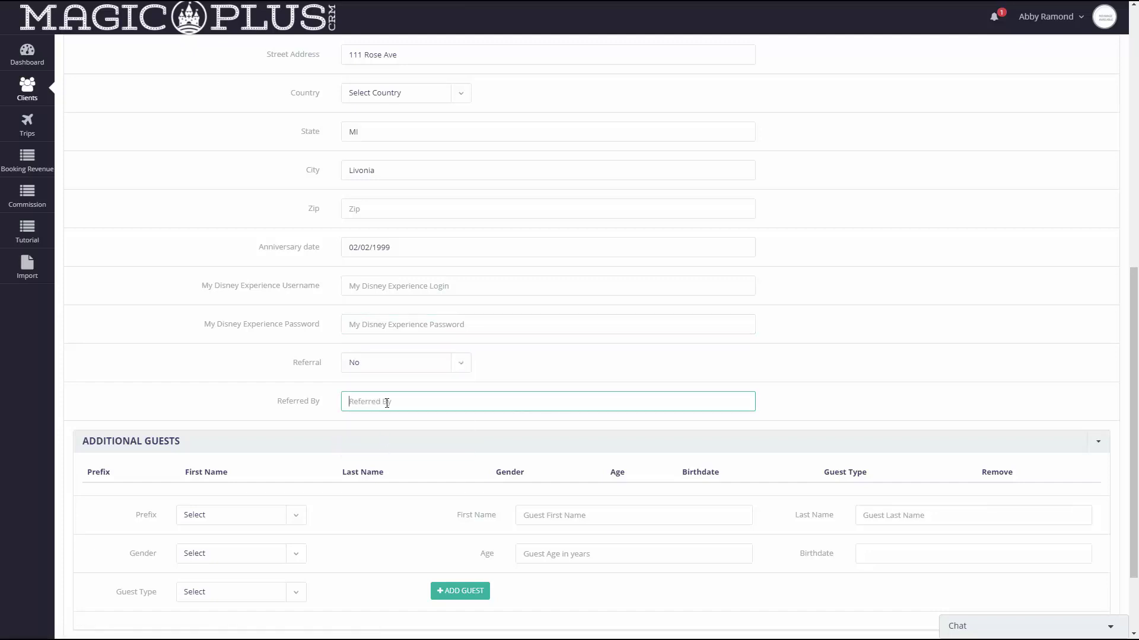
scroll(369, 409, "down", 3)
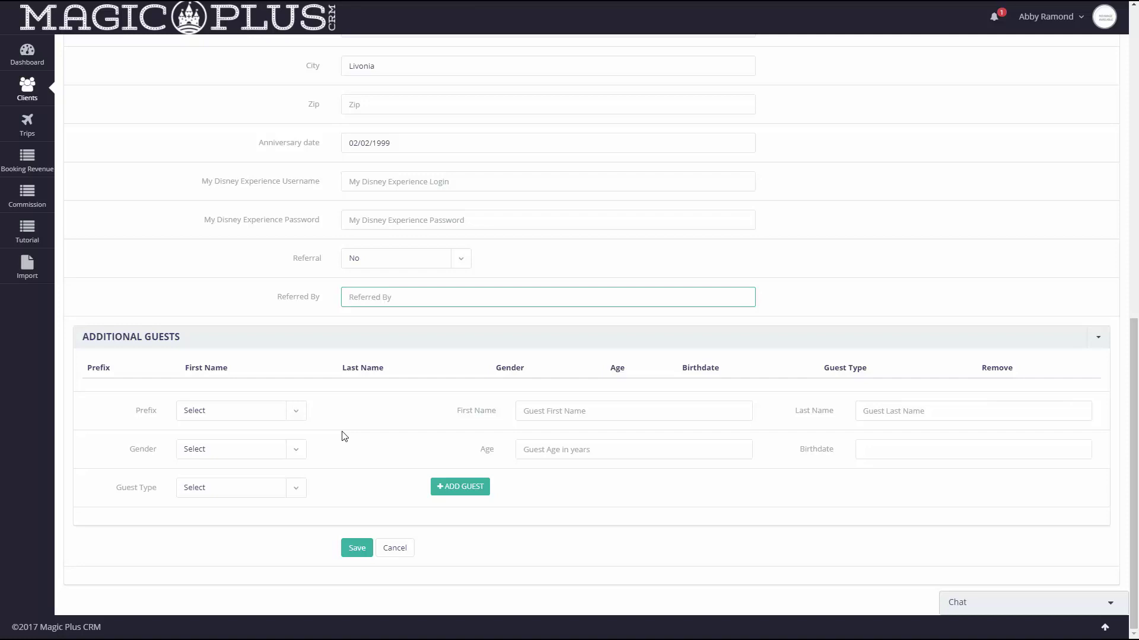
left_click(296, 419)
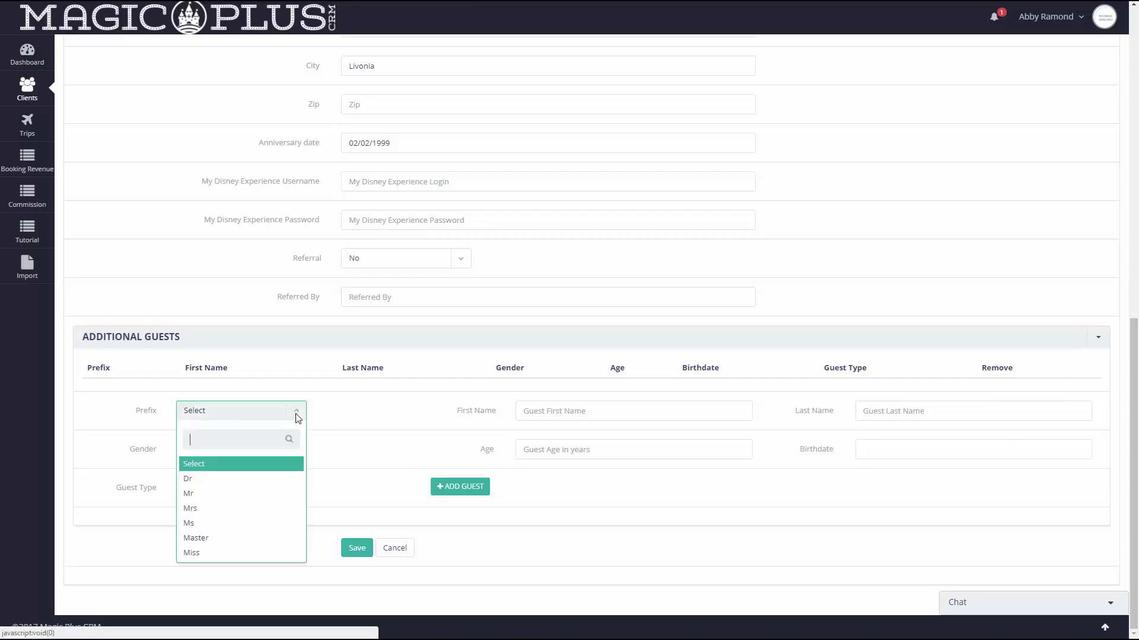
left_click(258, 508)
left_click(596, 412)
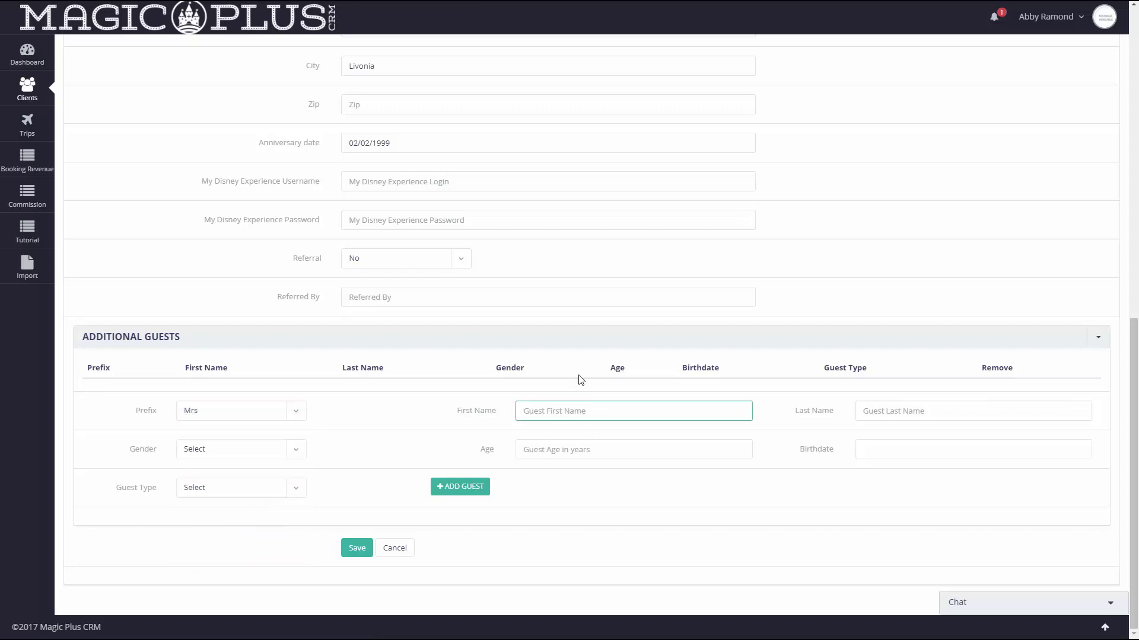
key("Tab")
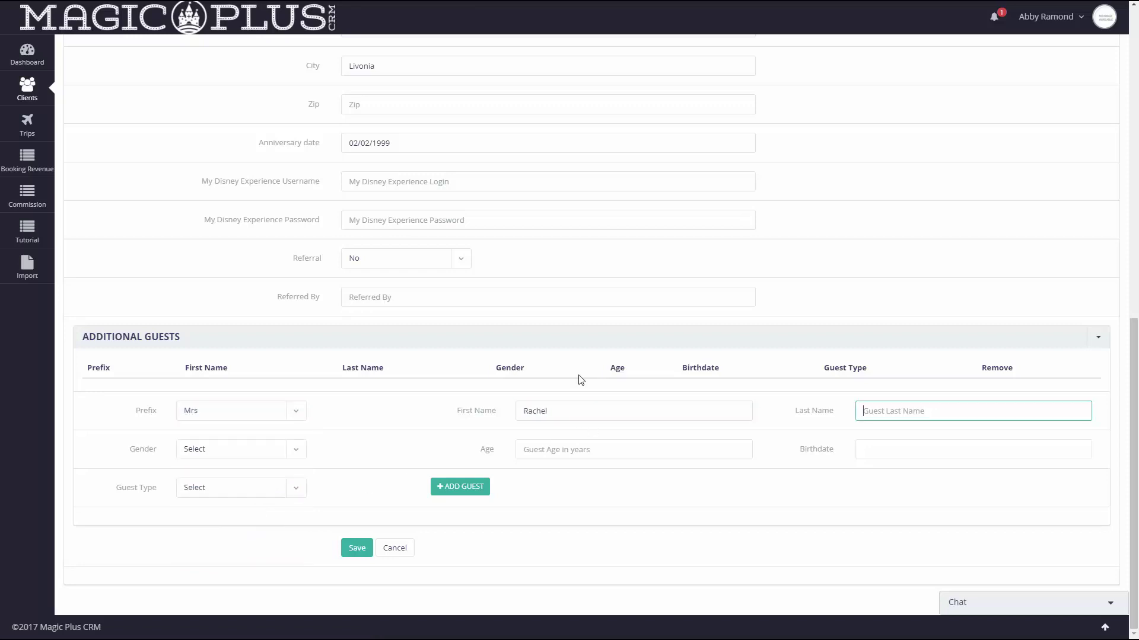
left_click(294, 450)
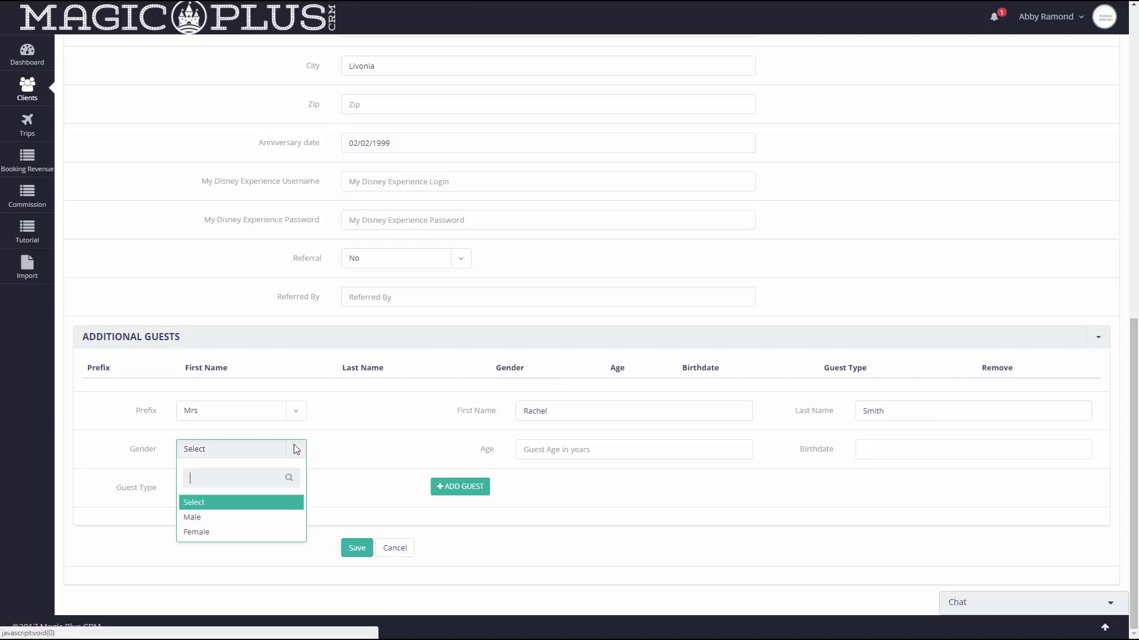
left_click(229, 533)
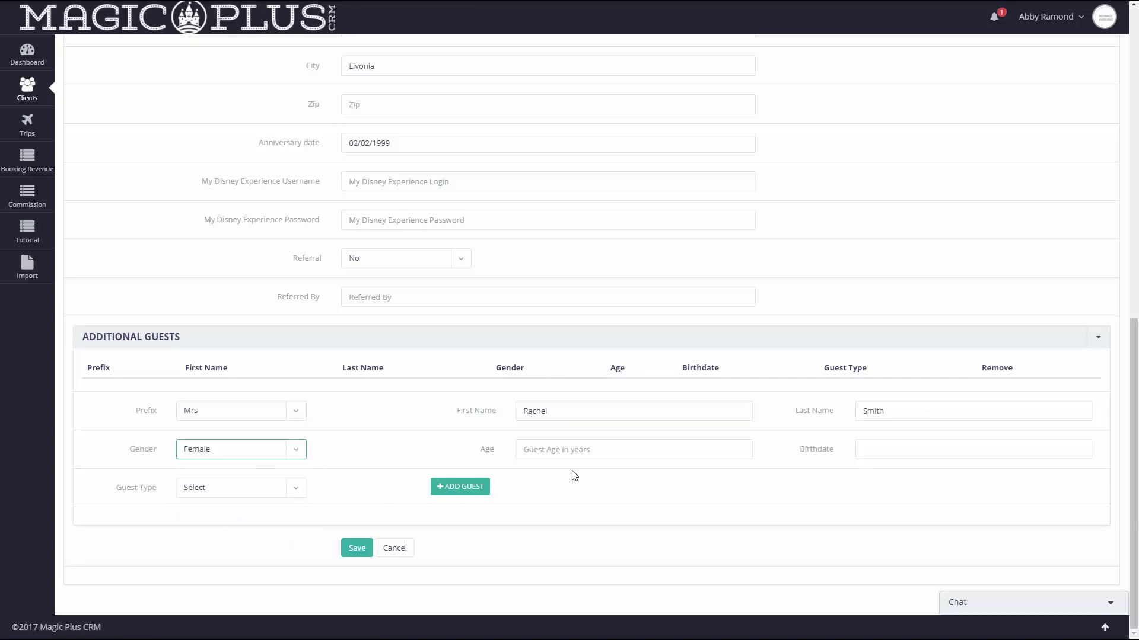
left_click(580, 454)
- Give the guest birthdate 02/02/1987 and type Spouse, and add her to the guest table
left_click(871, 452)
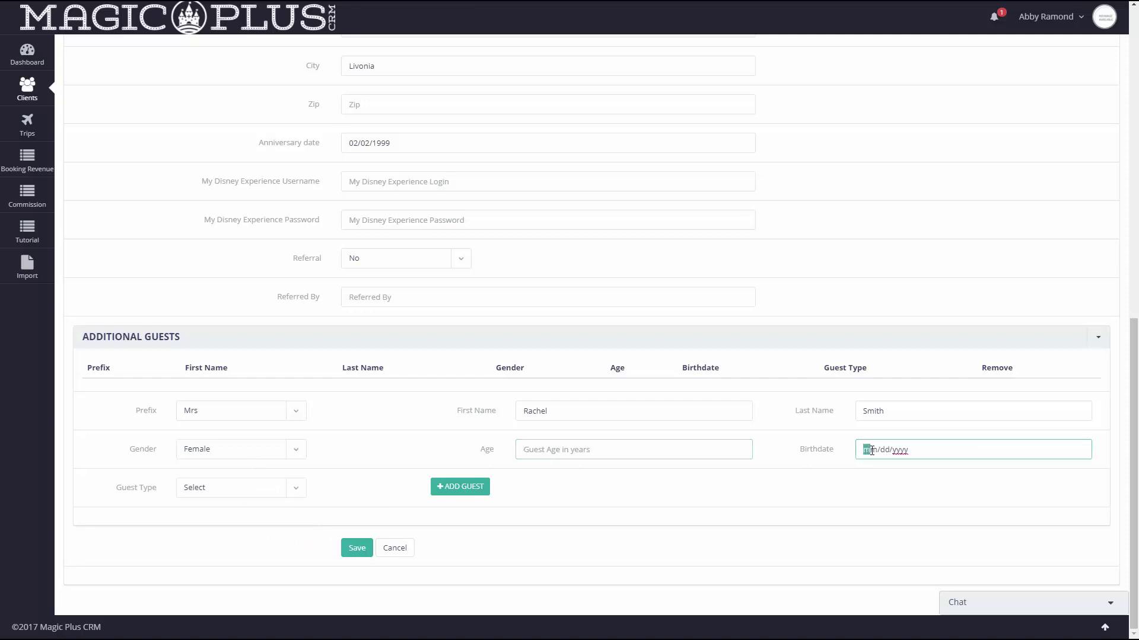
type("02/")
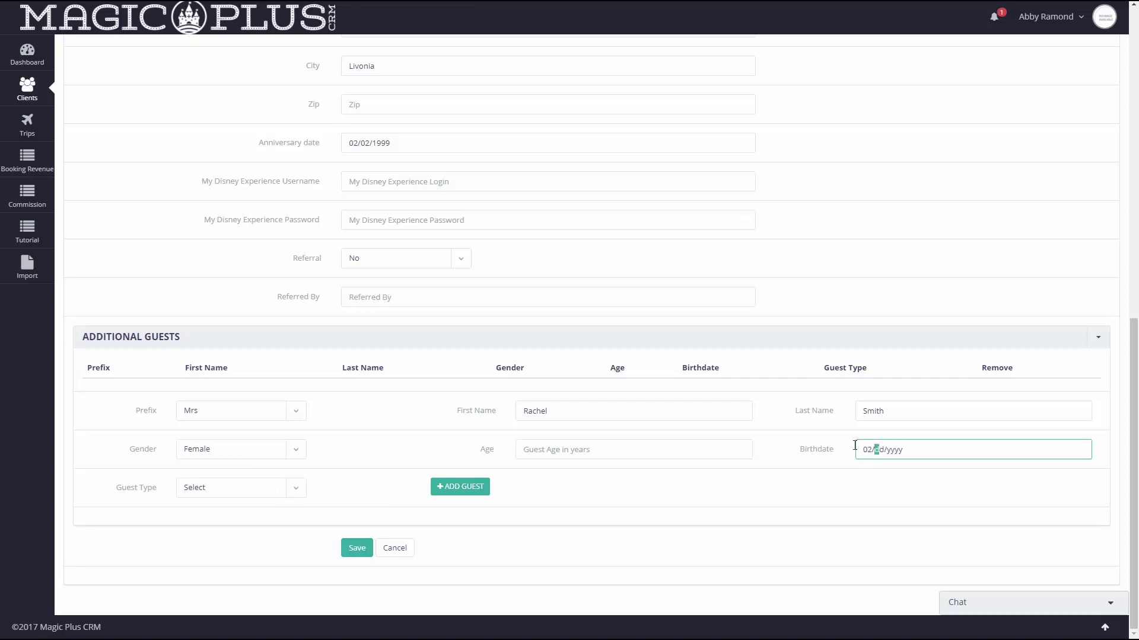
type("02/")
type("1987")
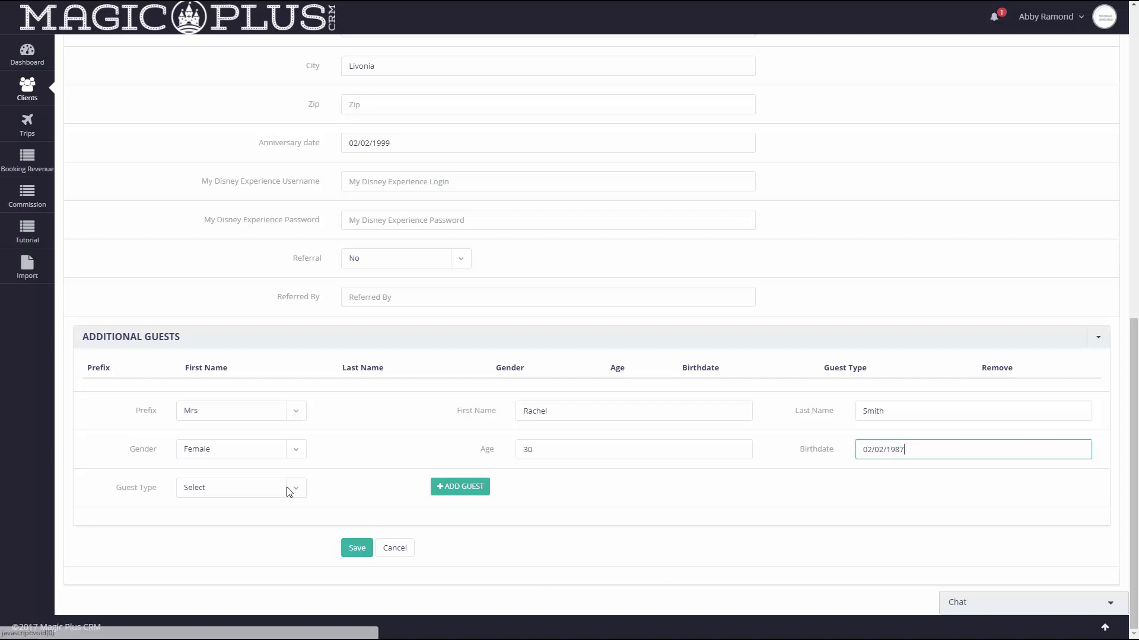
left_click(287, 489)
left_click(210, 383)
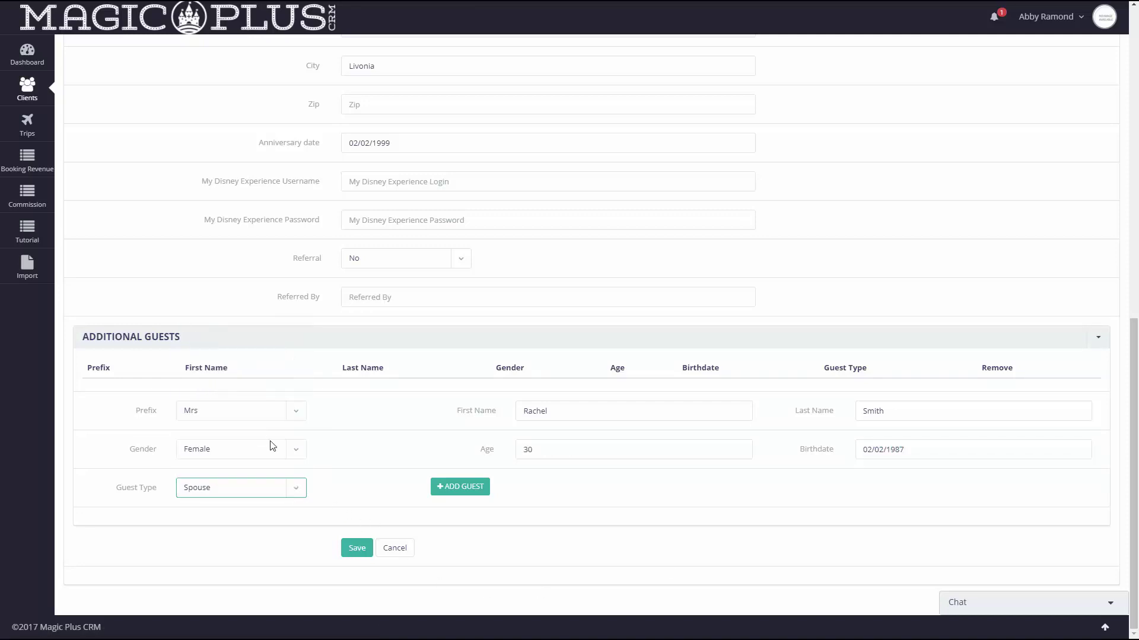
left_click(326, 479)
left_click(464, 488)
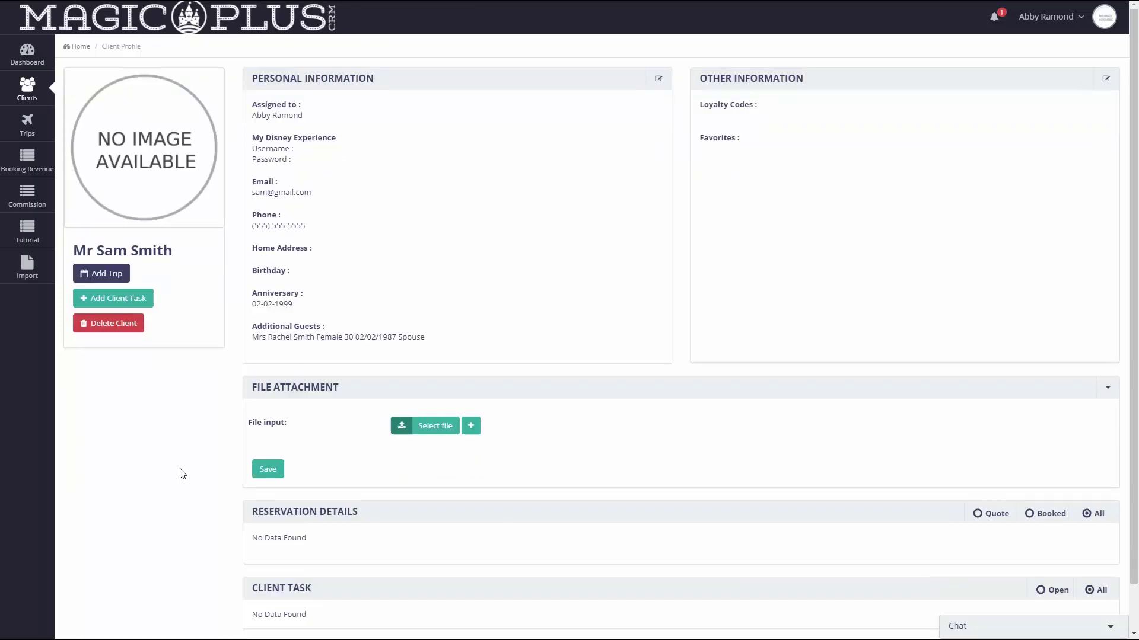
scroll(180, 474, "down", 1)
scroll(181, 474, "up", 1)
- Add loyalty code 9ui890 for vendor F Airlines in Other Information
left_click(1107, 80)
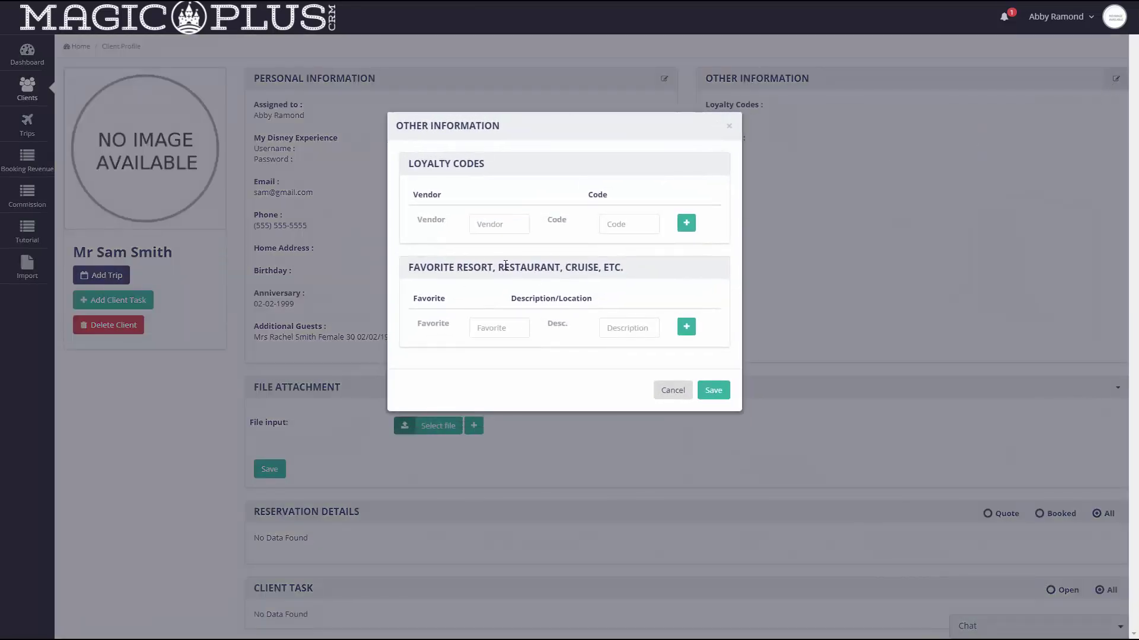
left_click(512, 227)
type("F Airline")
type("s")
left_click(651, 226)
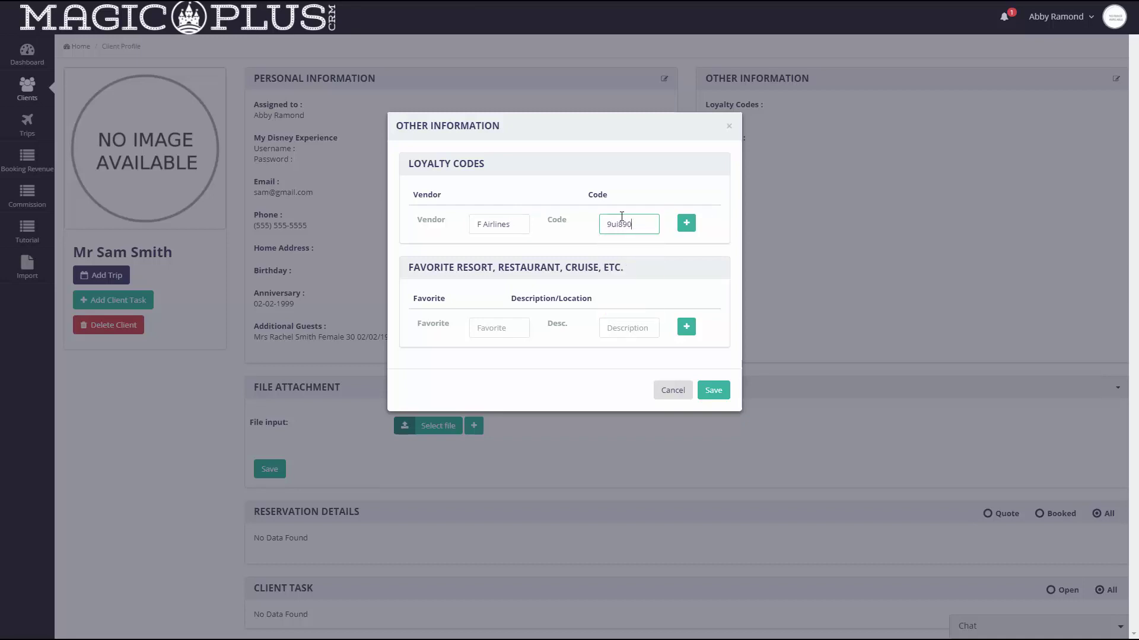
left_click(688, 225)
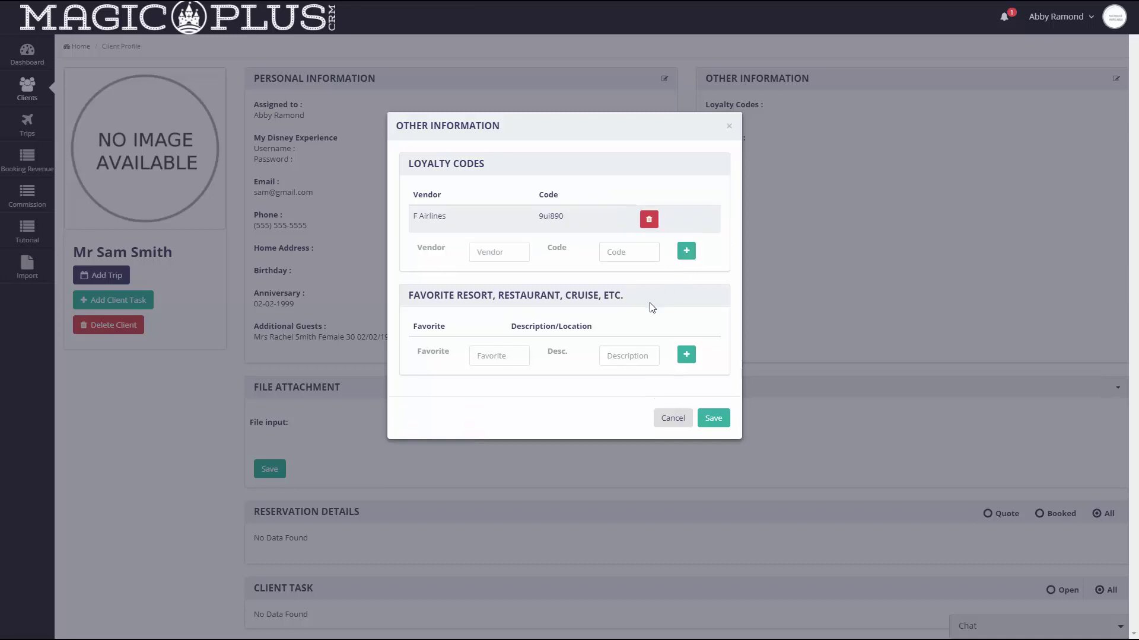
- Try adding a Dining restaurant favorite, then save the other information
left_click(500, 356)
type("Dinin")
type("Res")
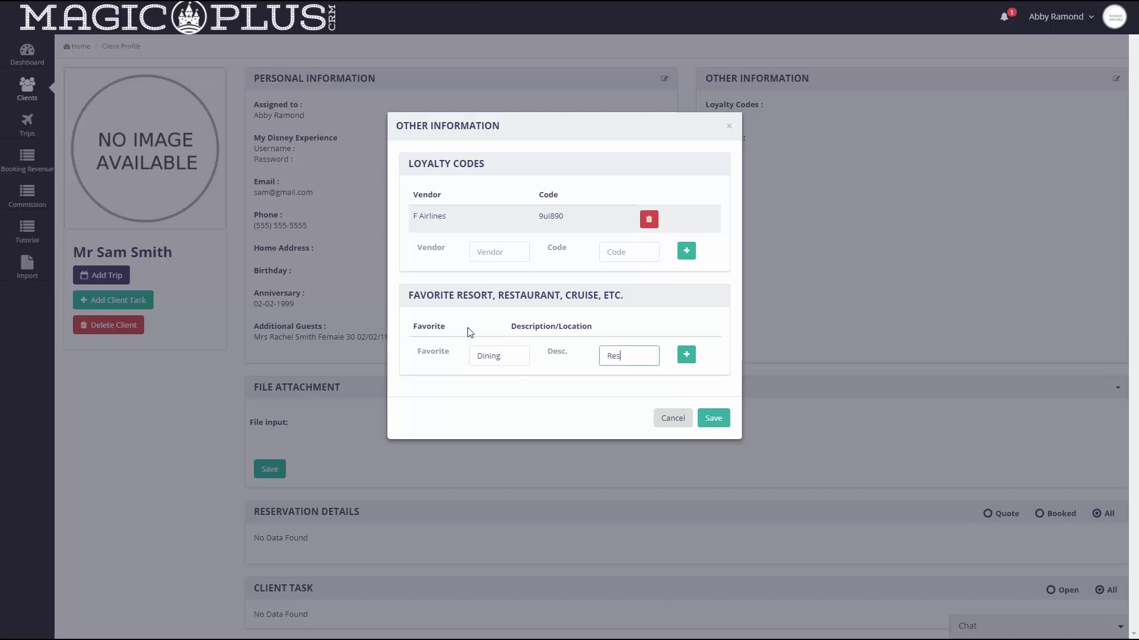
type("taurant")
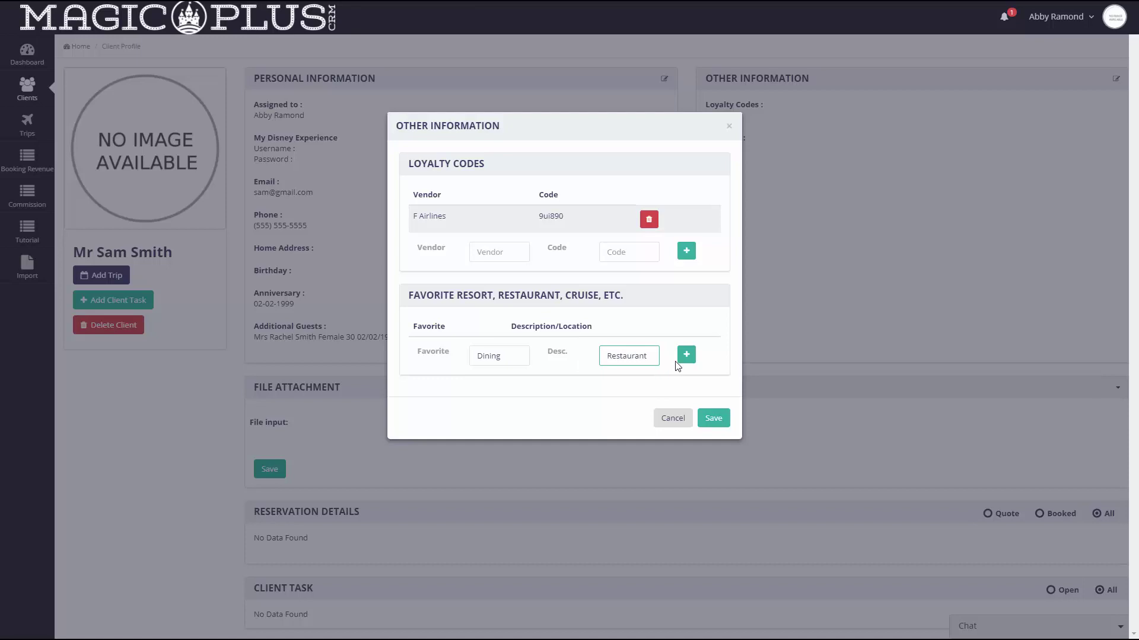
left_click(685, 360)
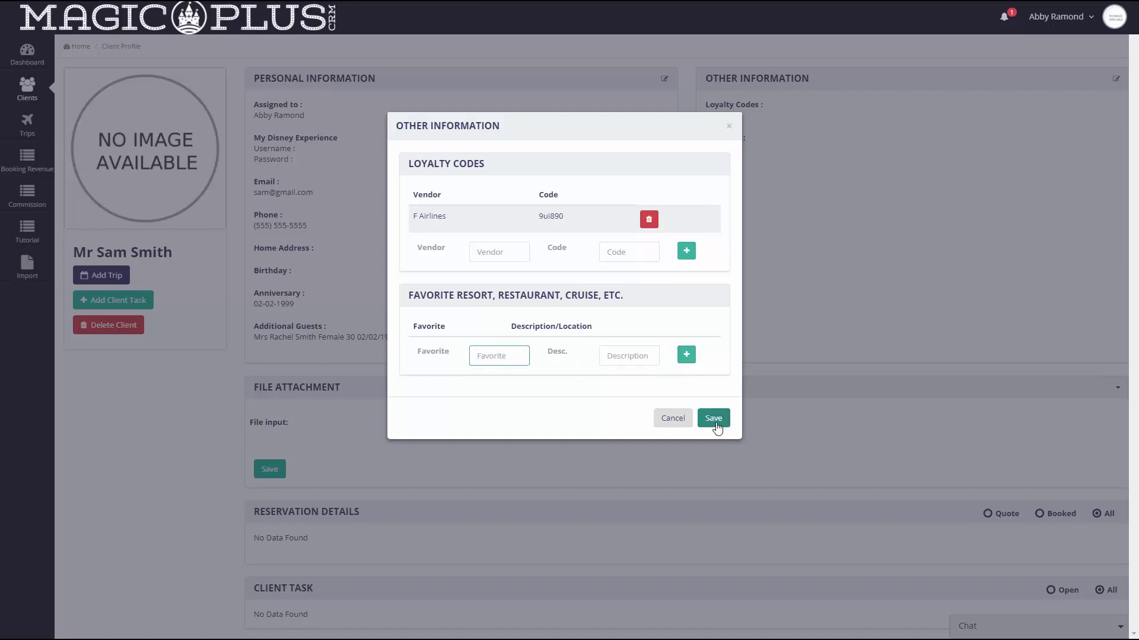
left_click(713, 418)
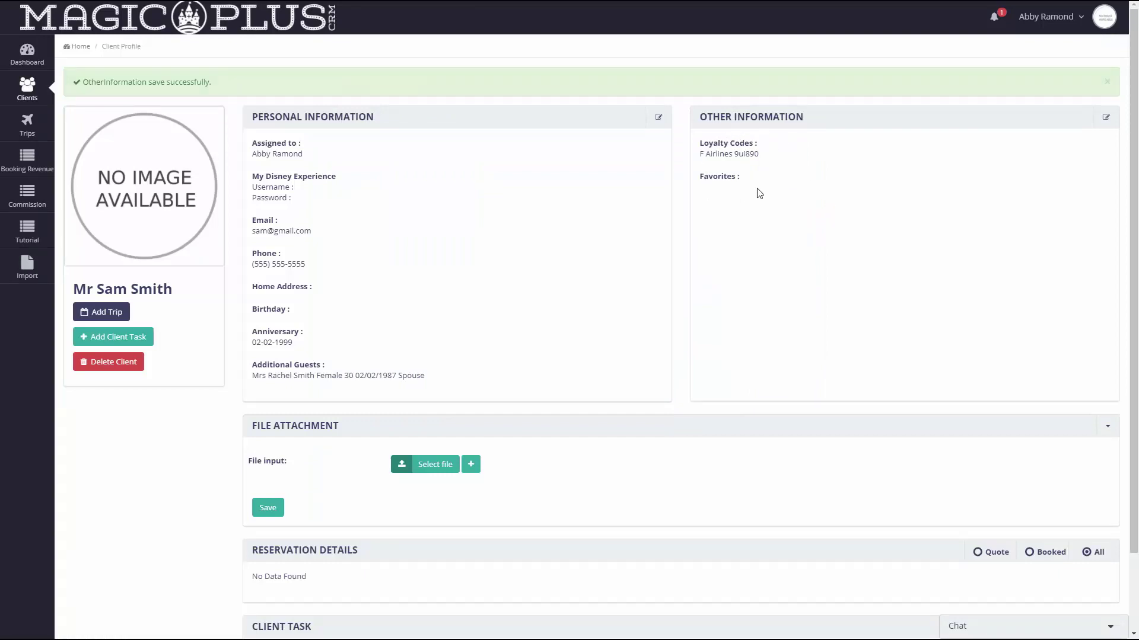
scroll(756, 200, "down", 2)
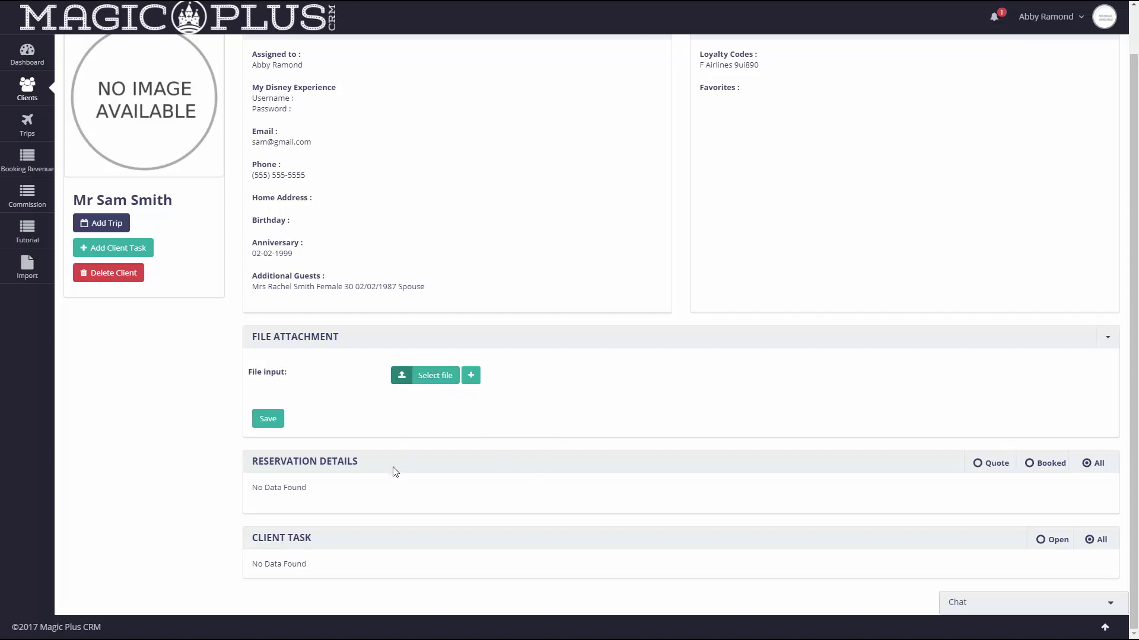
- Switch Reservation Details through Quote, Booked and All, then filter Client Task to Open
left_click(978, 465)
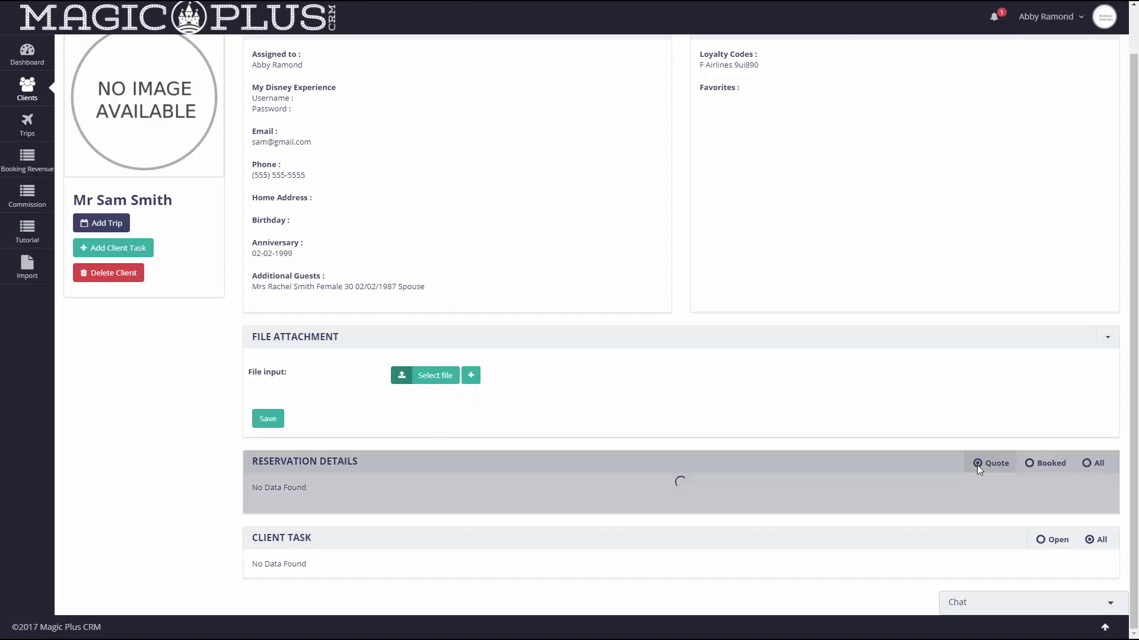
left_click(1029, 464)
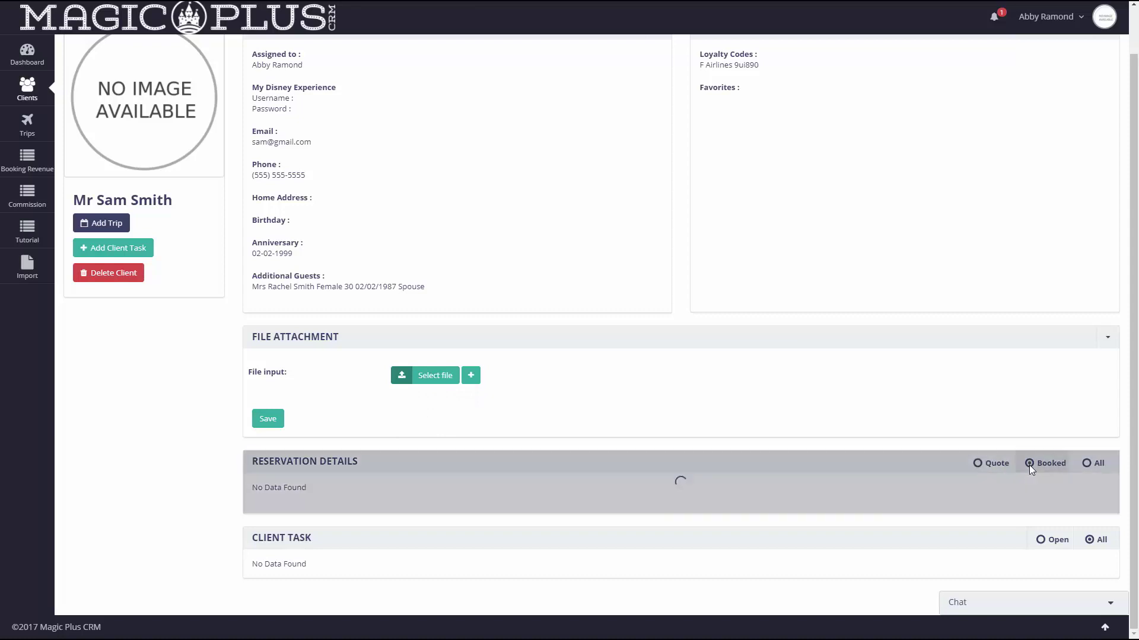
left_click(1086, 464)
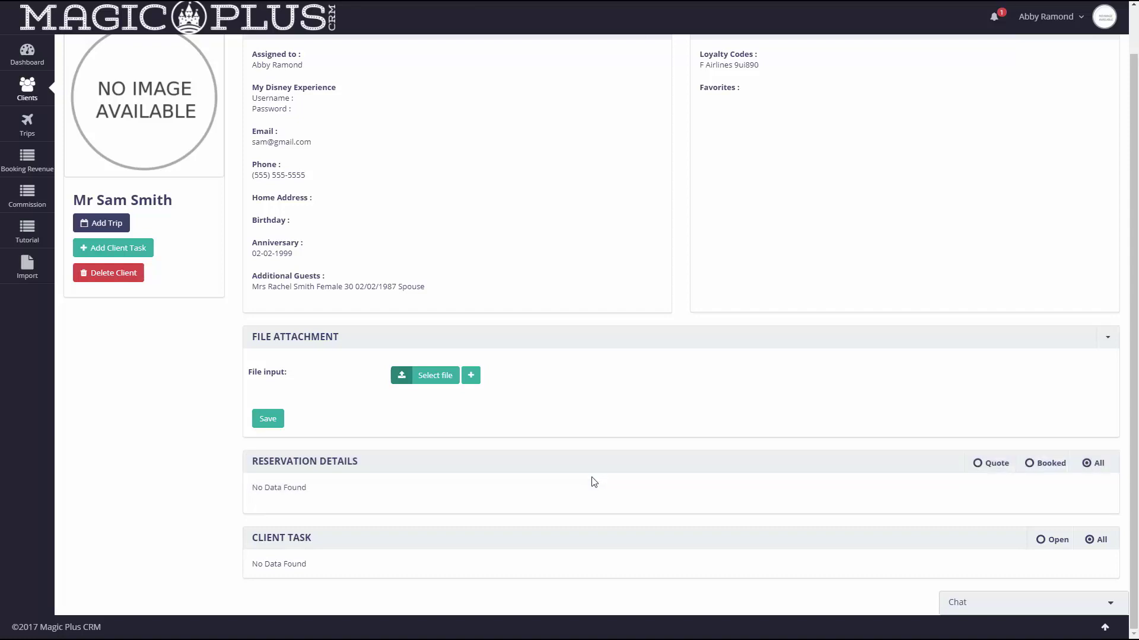
left_click(1041, 541)
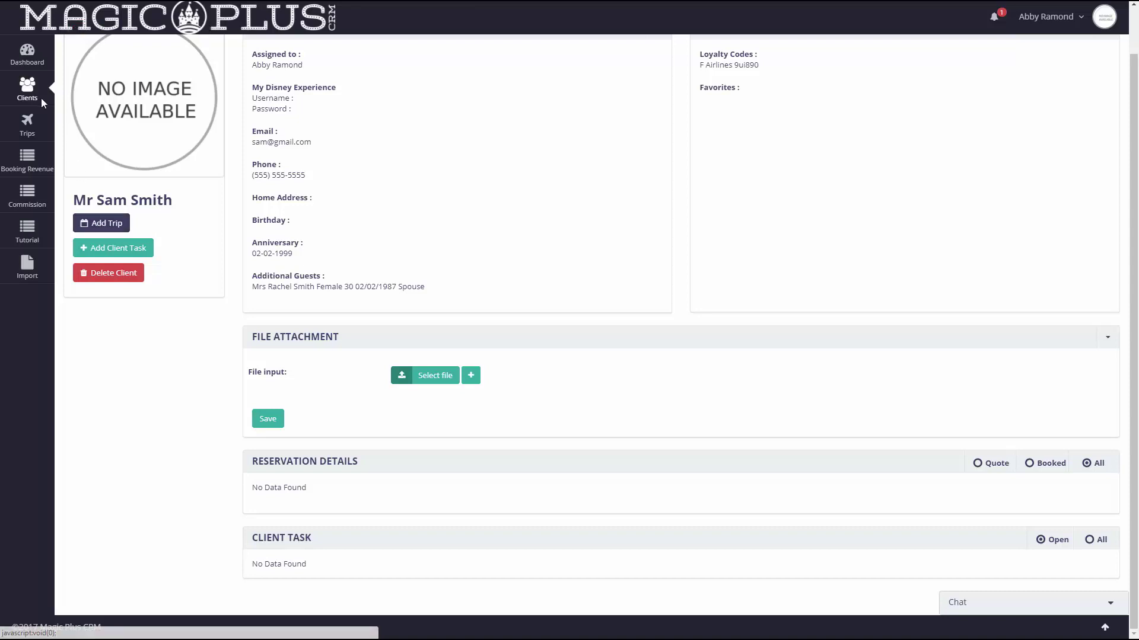
mouse_move(26, 90)
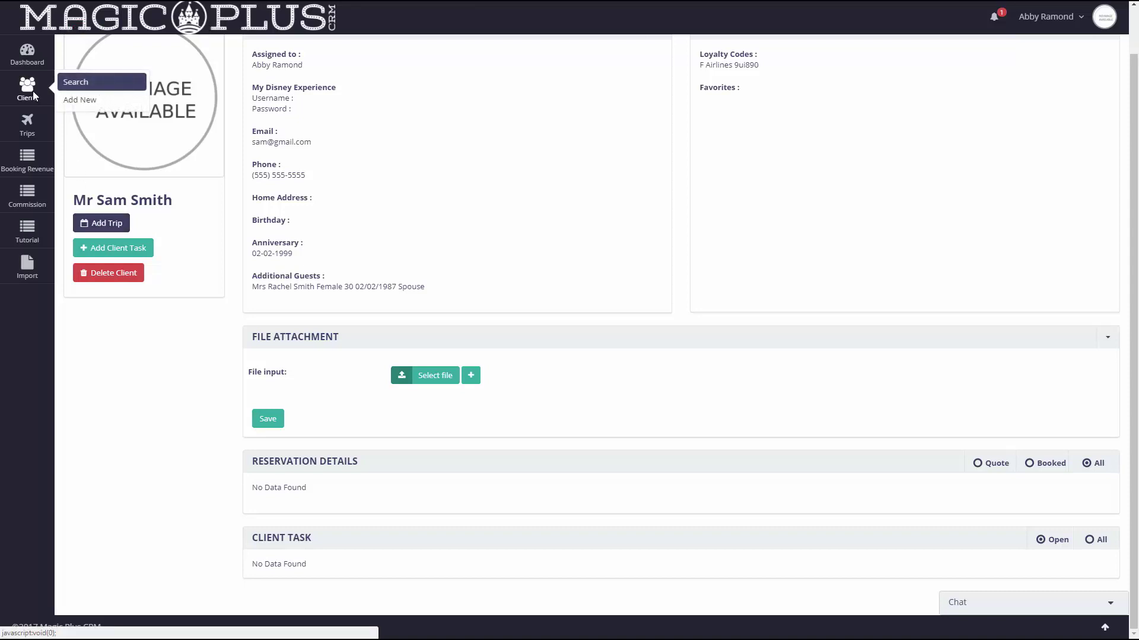
- Search the client list for 'debbie' with 10 rows shown, then reset to all clients
left_click(74, 87)
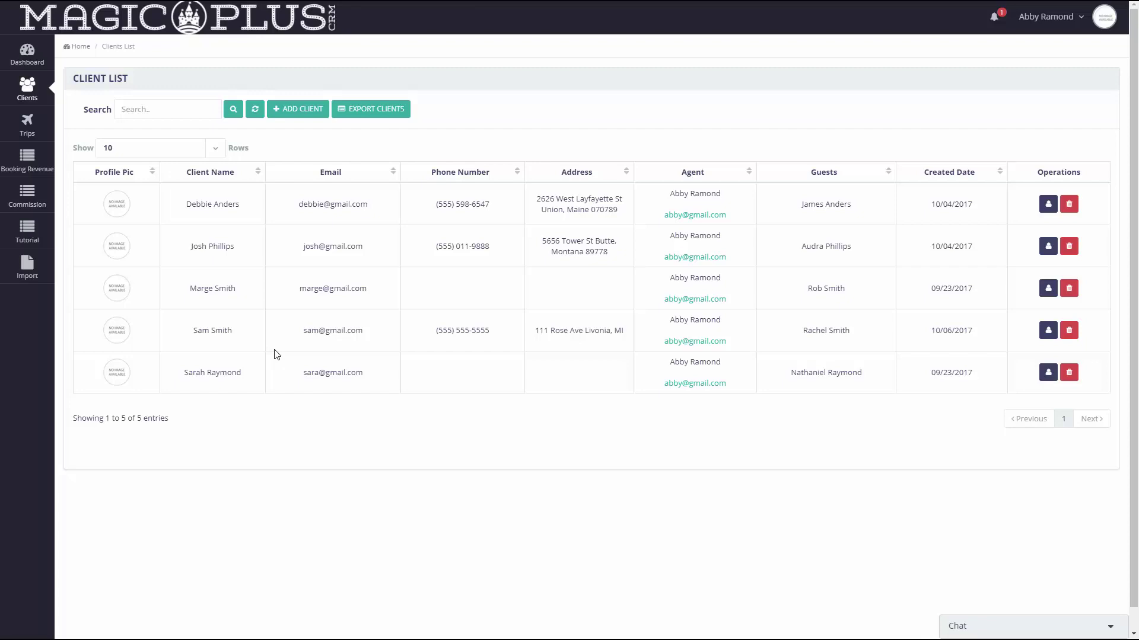
left_click(149, 110)
type("deb")
type("bb")
type("e")
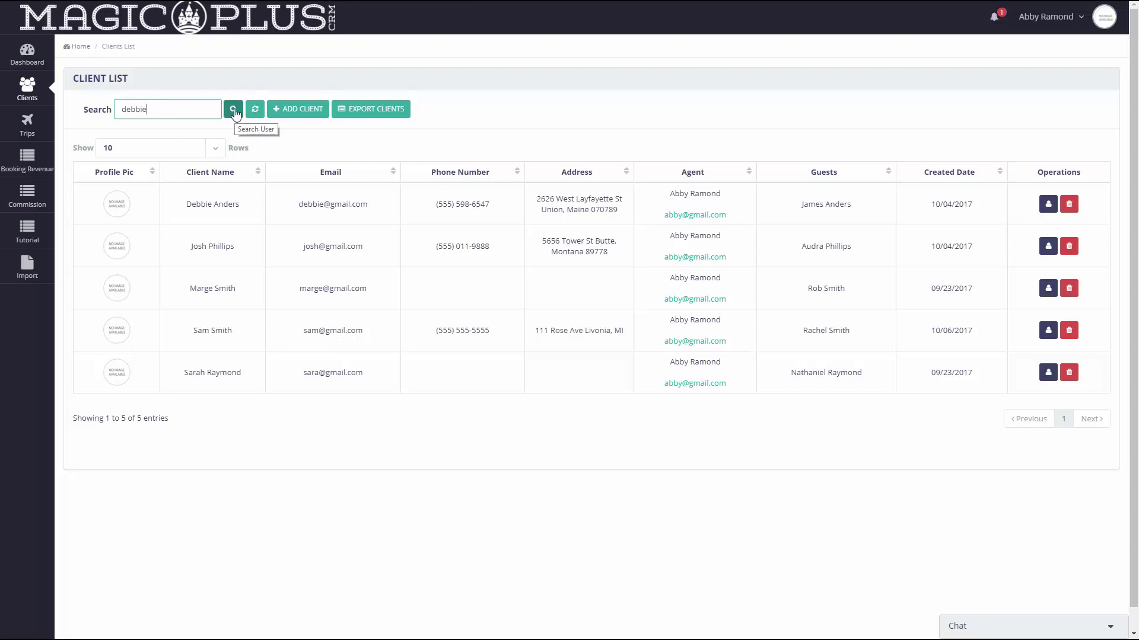
left_click(215, 151)
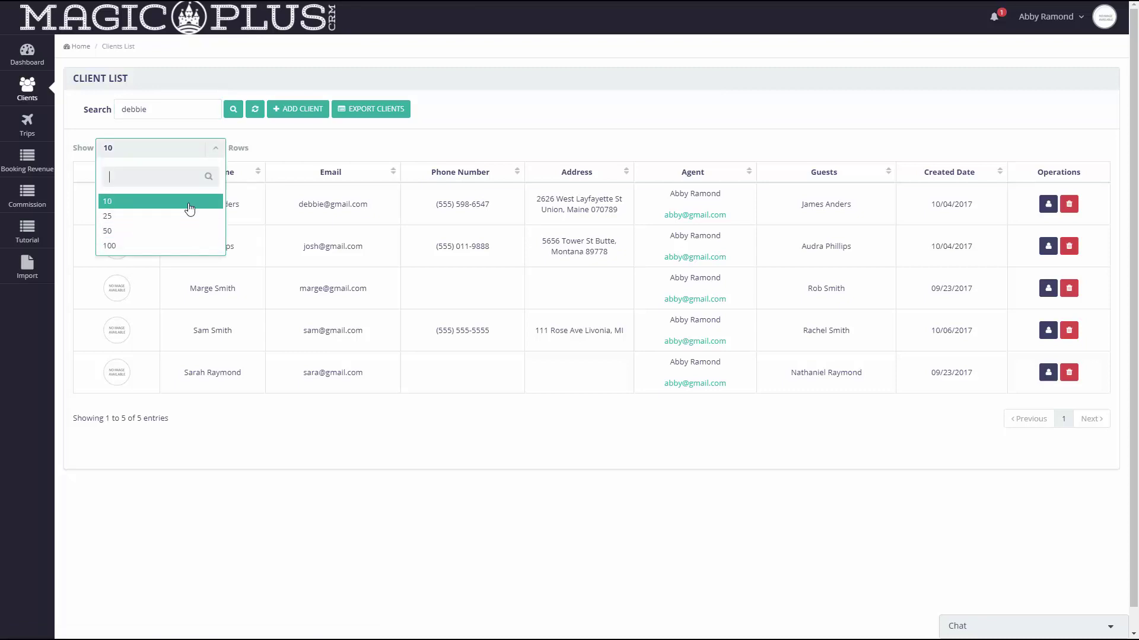
left_click(190, 202)
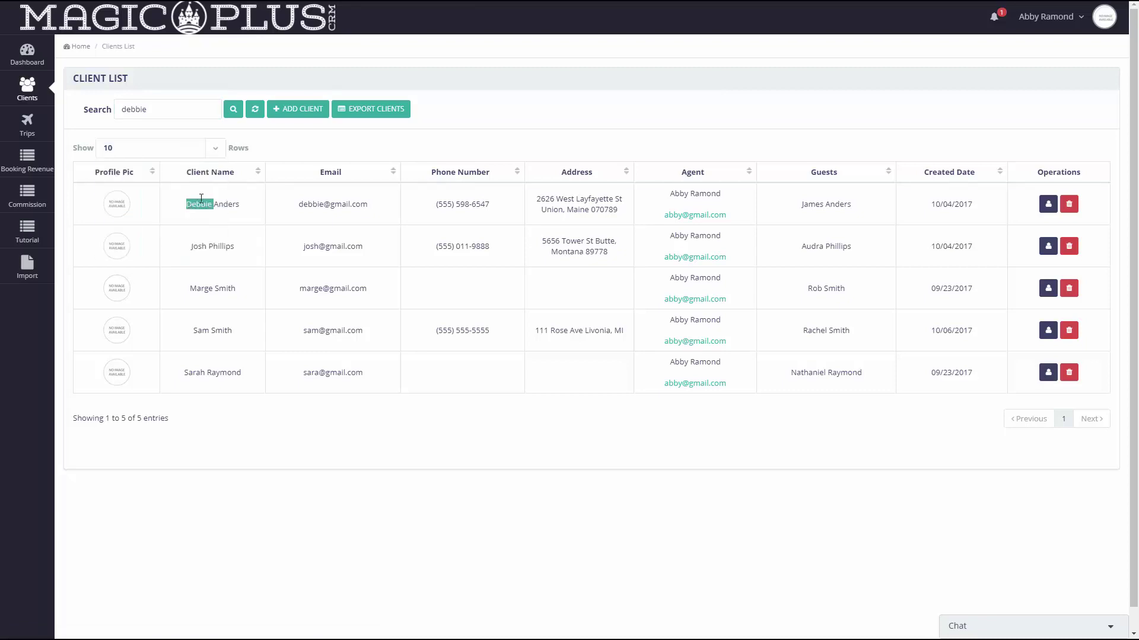
left_click(257, 120)
- Sort the client list by Created Date ascending, then by the Guests column
left_click(1001, 173)
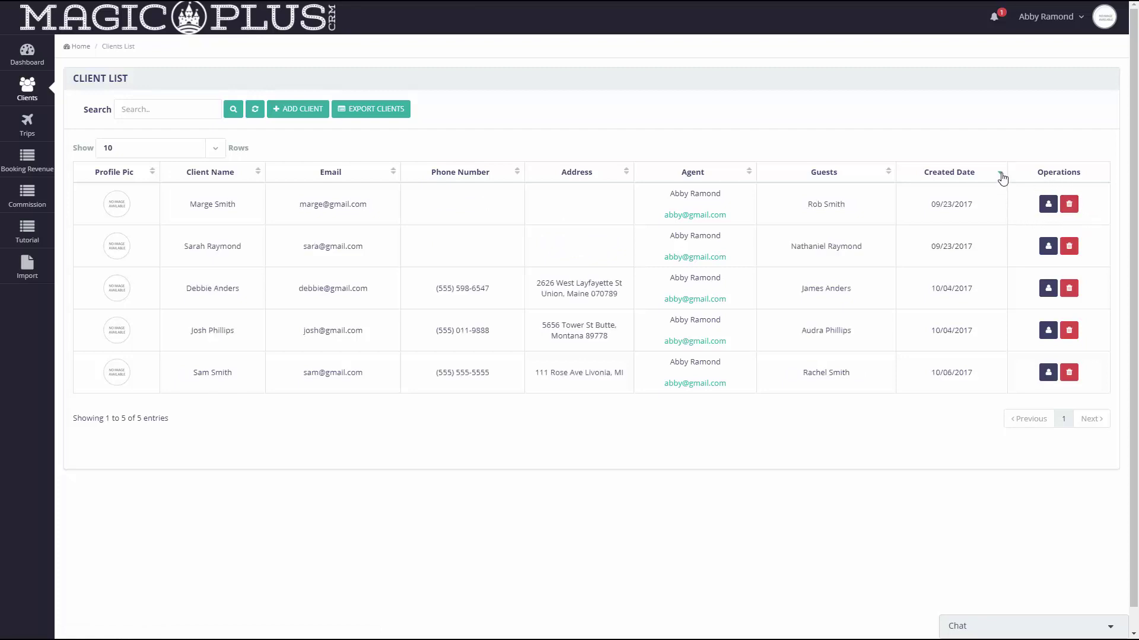
left_click(888, 174)
mouse_move(26, 267)
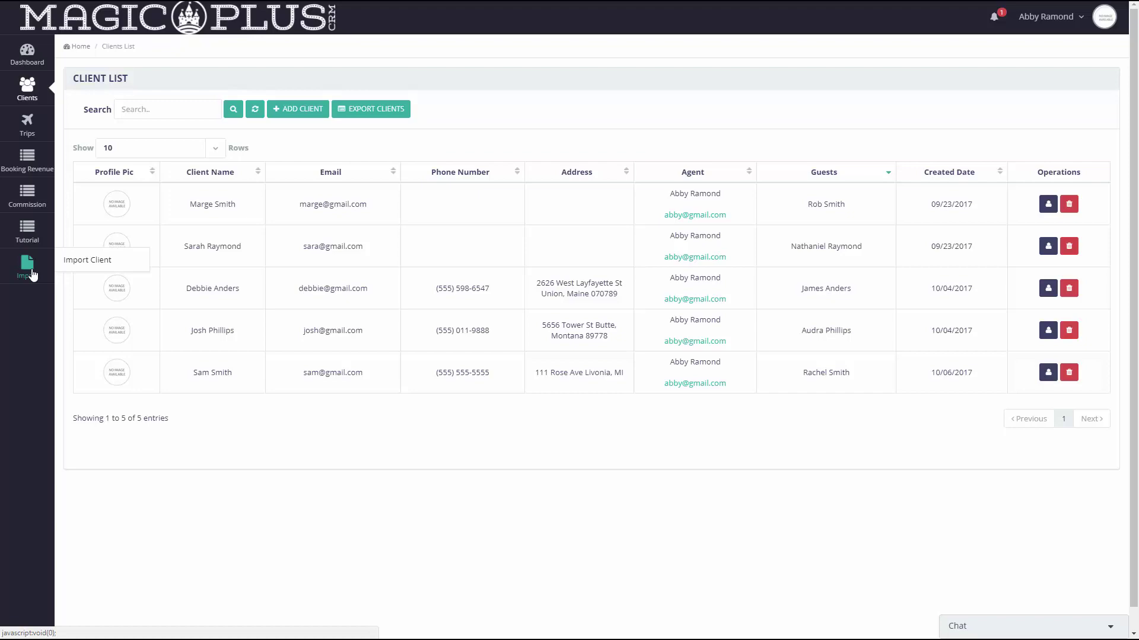
- Show Import > Import Client, with its file input and sample CSV format
left_click(98, 264)
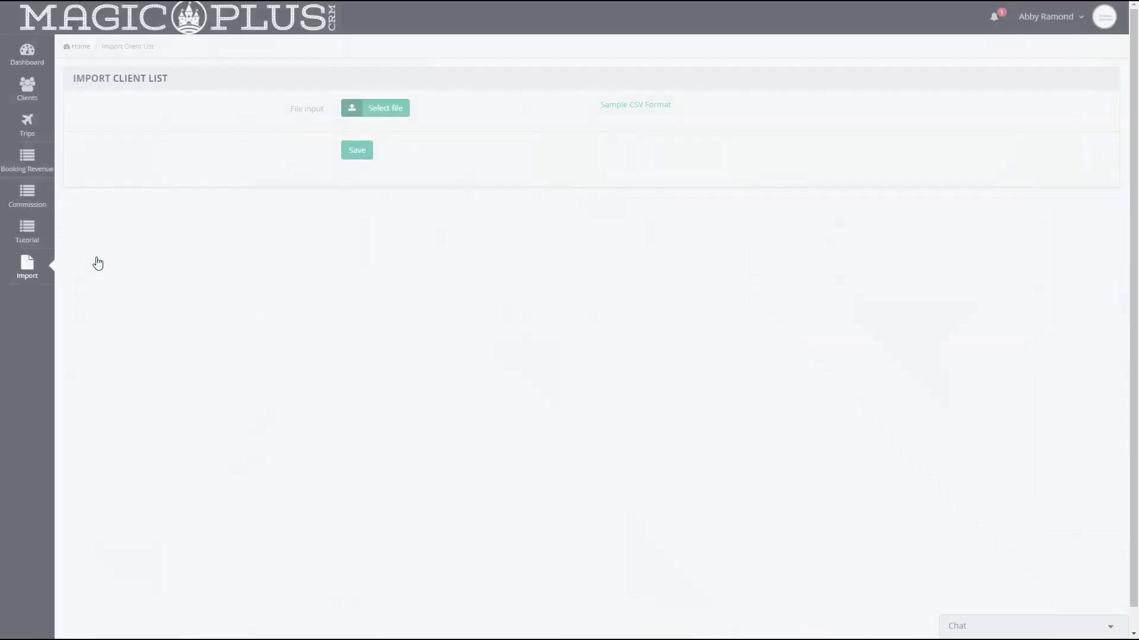